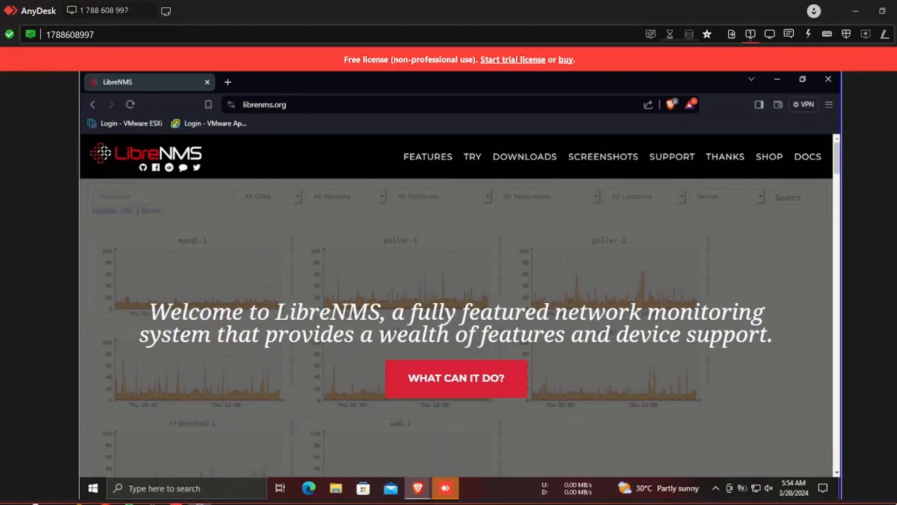
Search 'ubuntu server download' in a new Brave tab, open Get Ubuntu Server, then minimize both Brave windows.
left_click(227, 82)
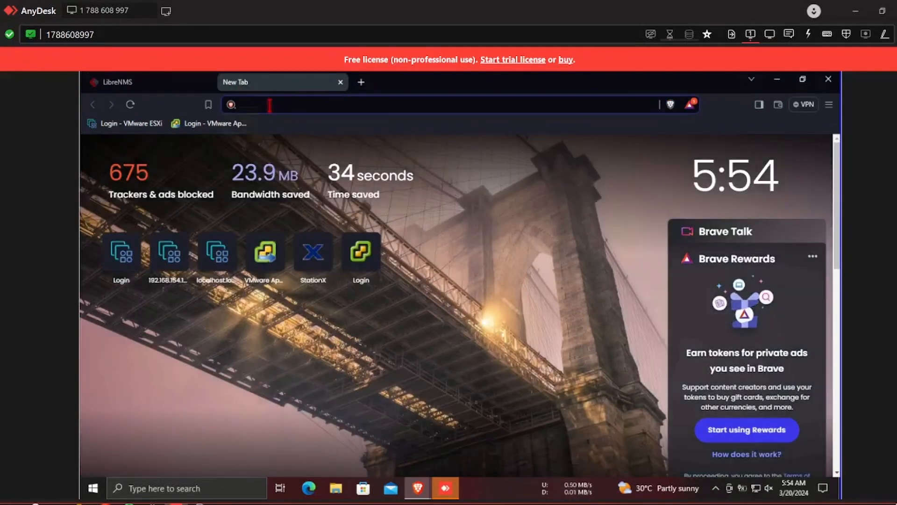
type("ubuntu")
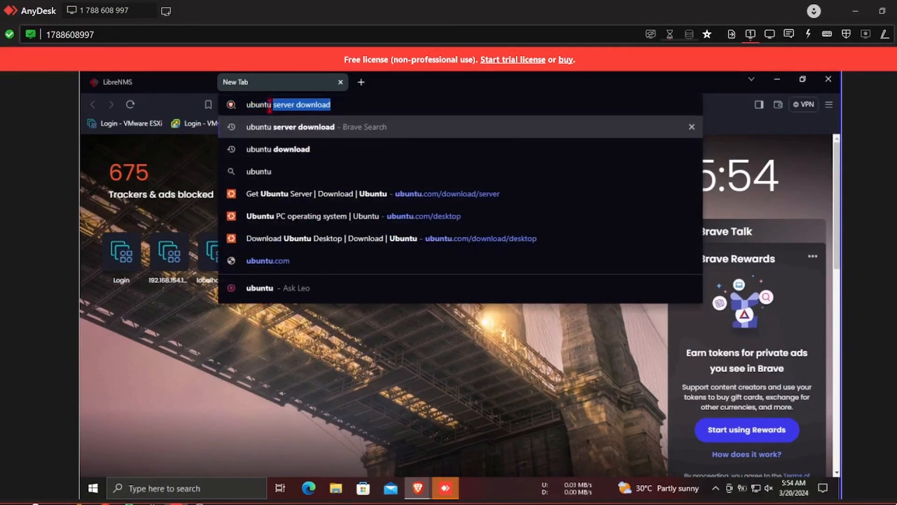
key("Return")
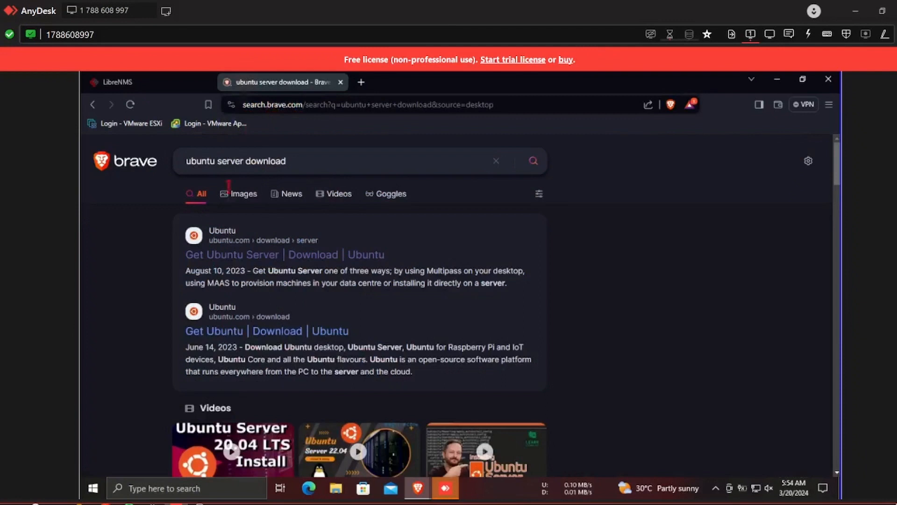
left_click(230, 257)
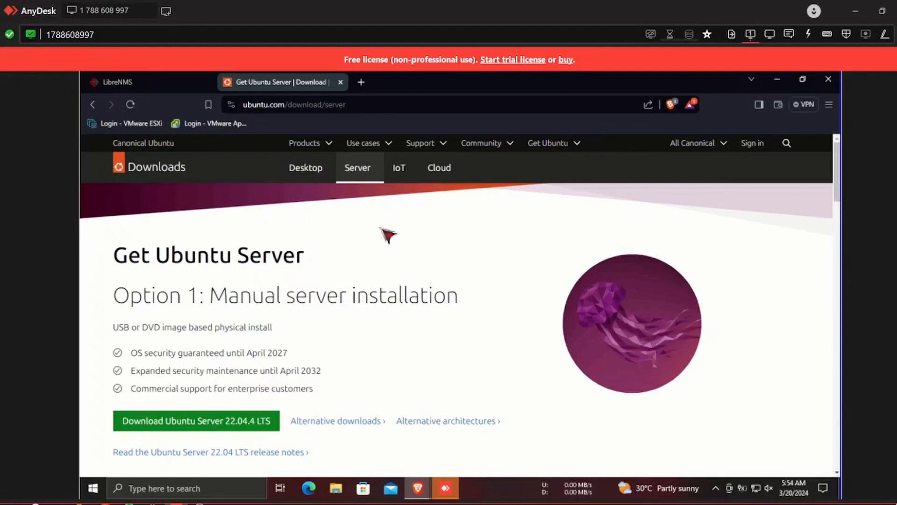
left_click(778, 80)
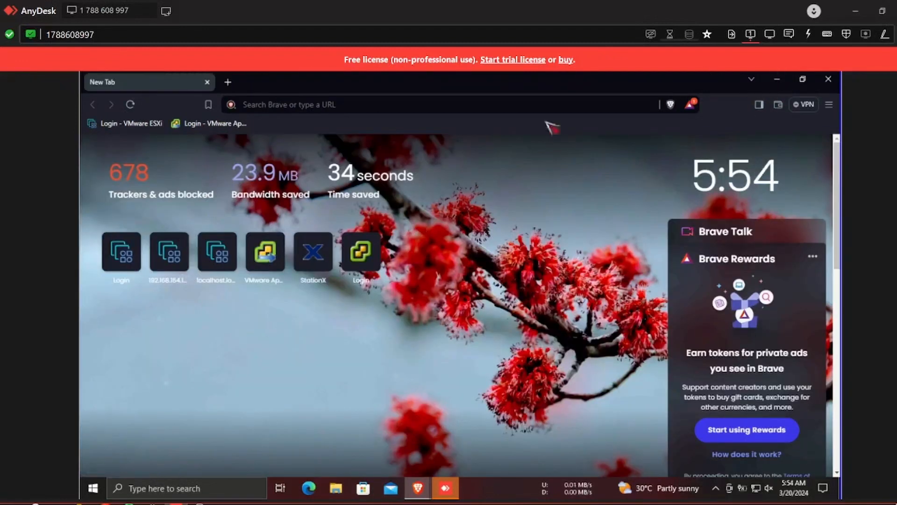
left_click(777, 79)
Launch VMware Workstation and start a Custom new VM that installs from a disc image file.
left_click(113, 425)
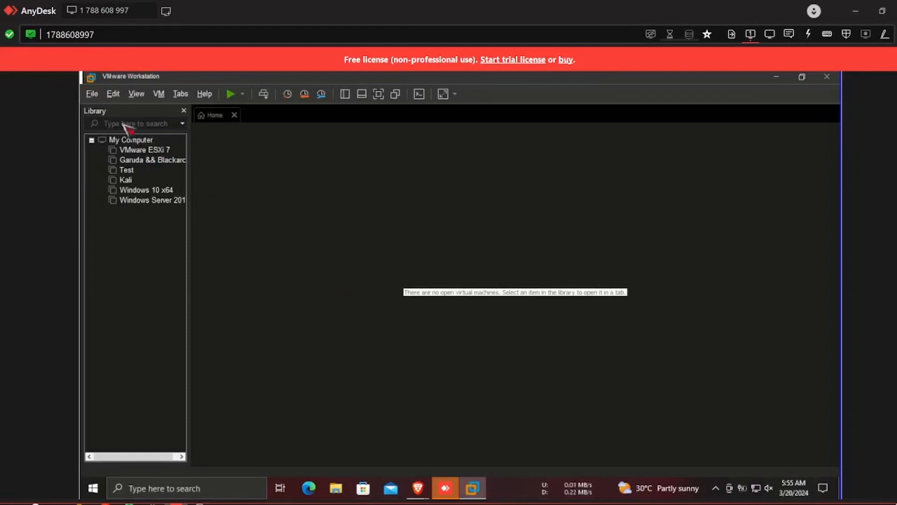
left_click(92, 94)
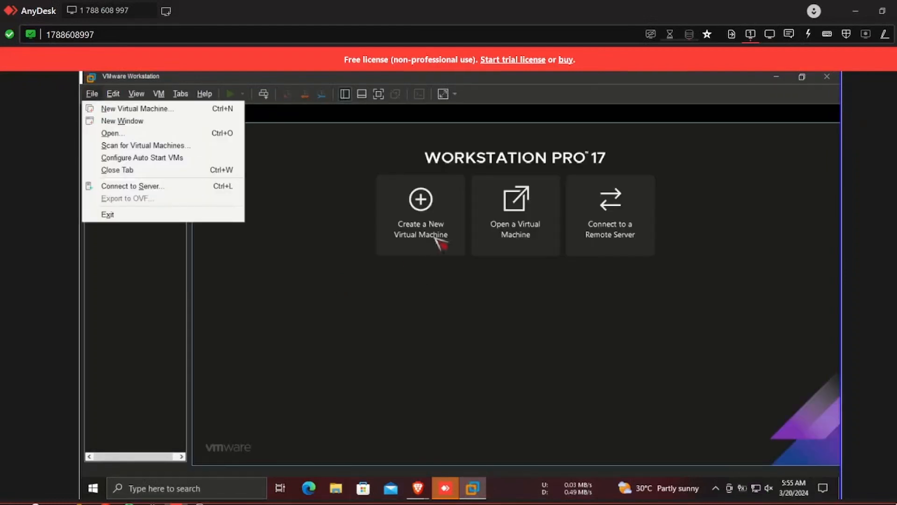
left_click(411, 243)
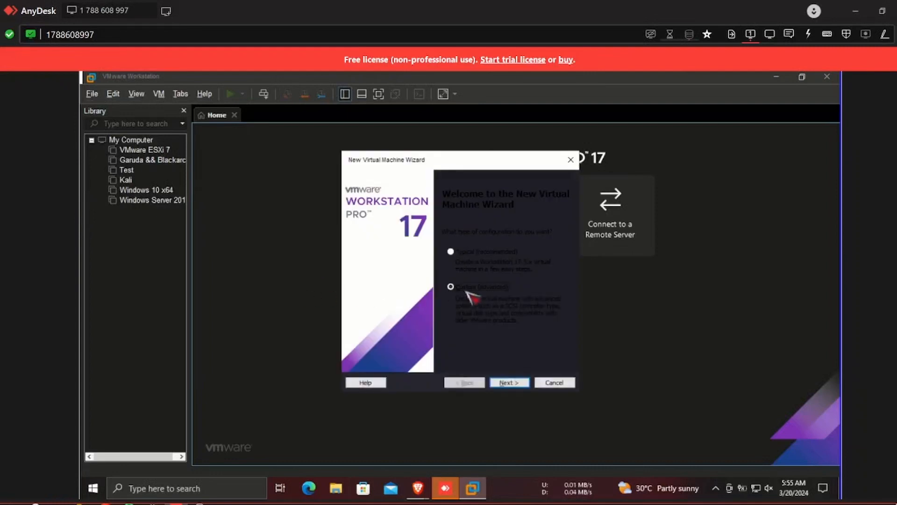
left_click(450, 286)
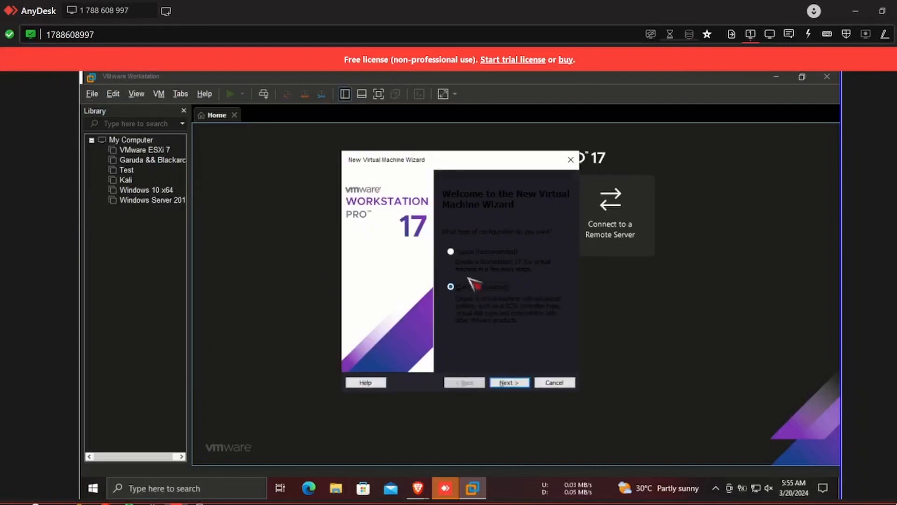
left_click(509, 383)
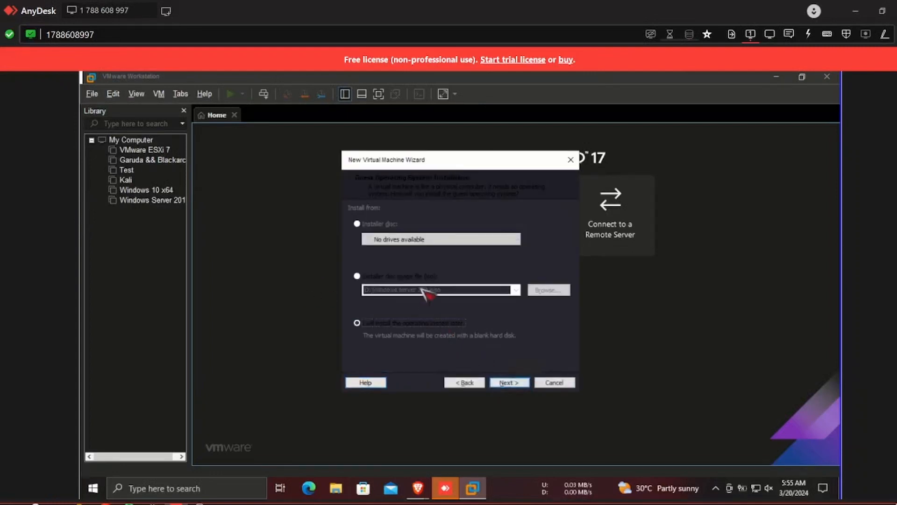
left_click(406, 280)
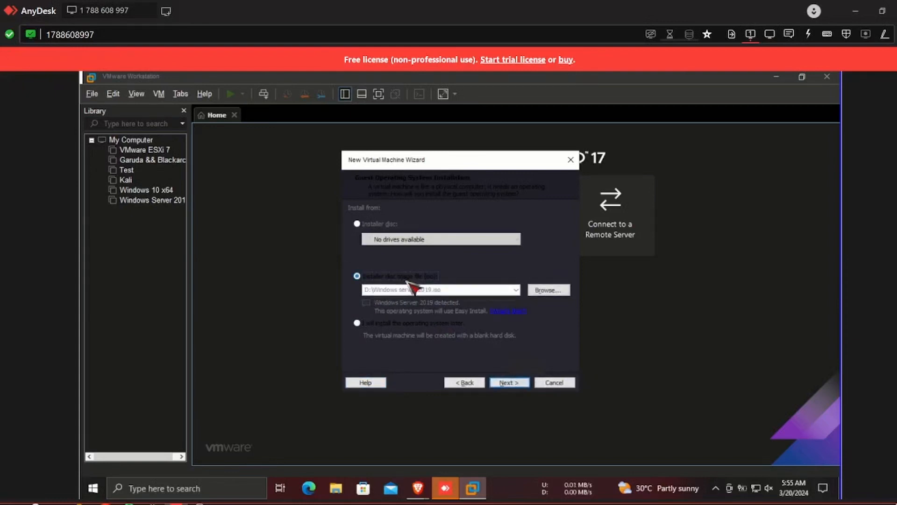
Select ubuntu-22.04.4-live-server-amd64 from Downloads as the installer ISO.
left_click(549, 290)
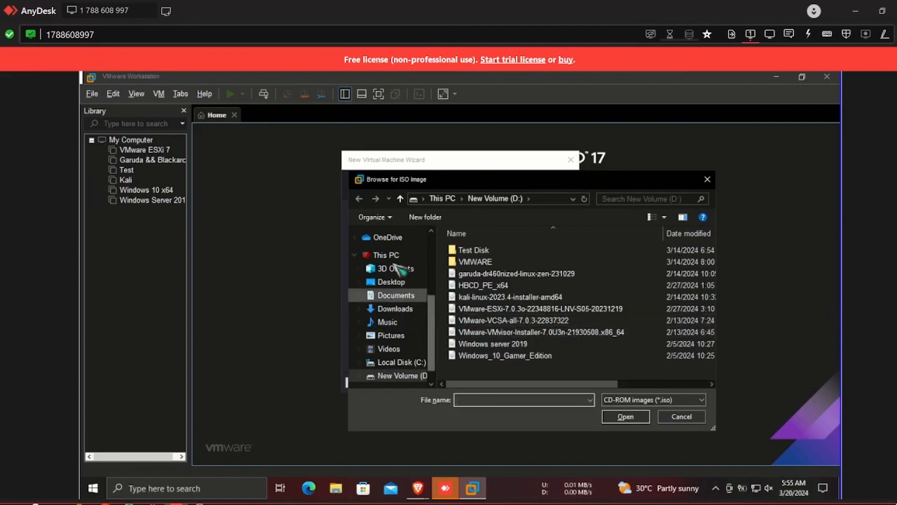
scroll(398, 290, "up", 2)
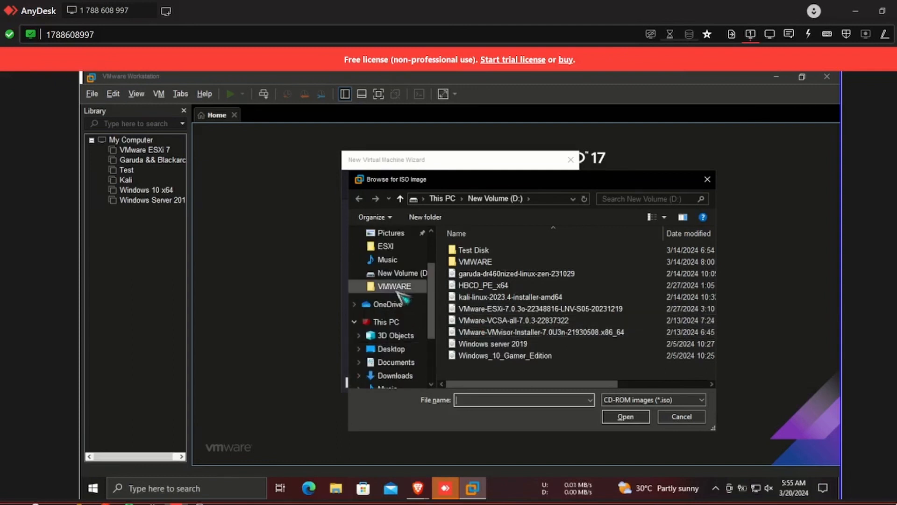
scroll(399, 290, "up", 2)
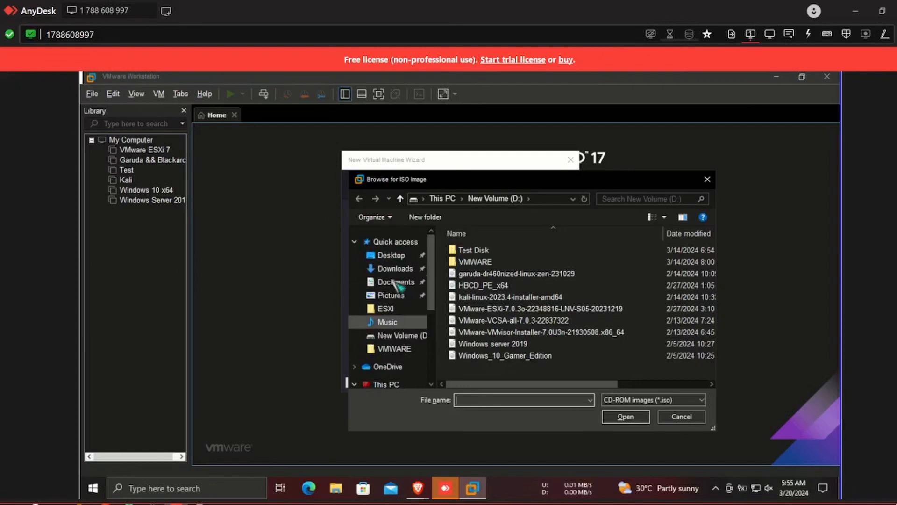
left_click(395, 268)
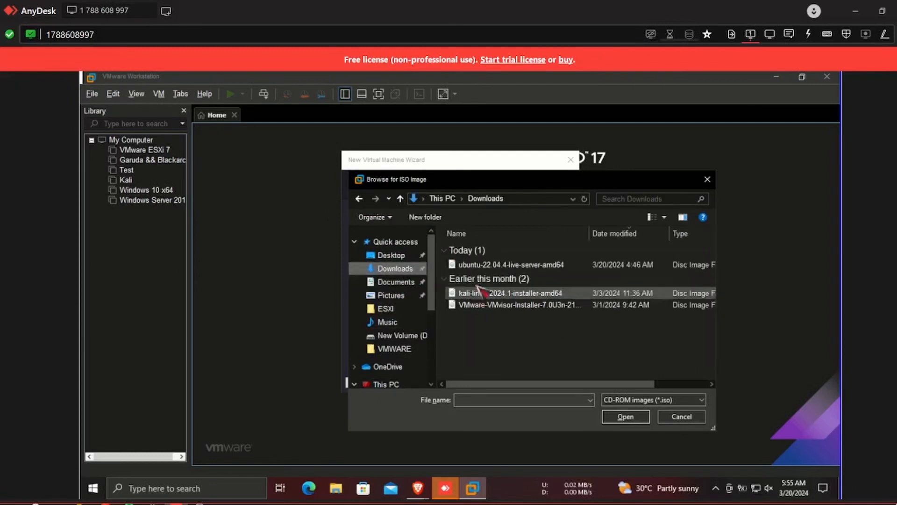
left_click(477, 265)
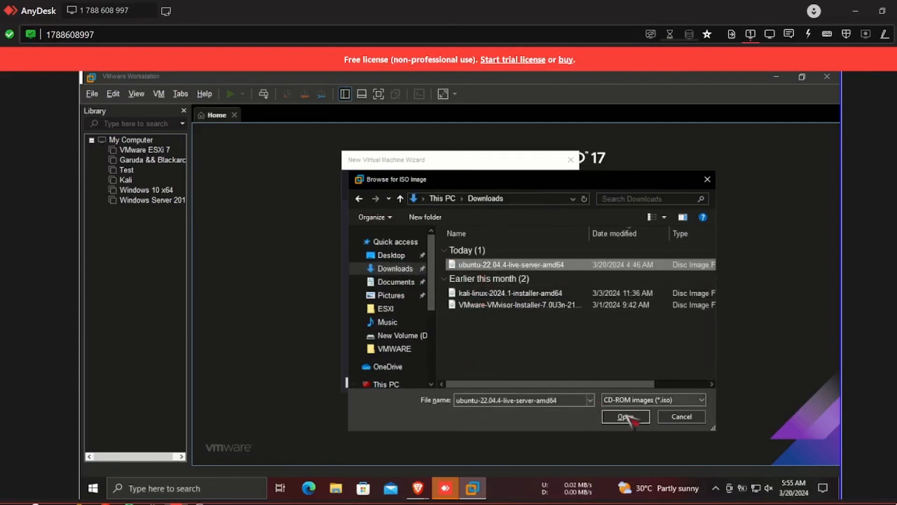
left_click(626, 416)
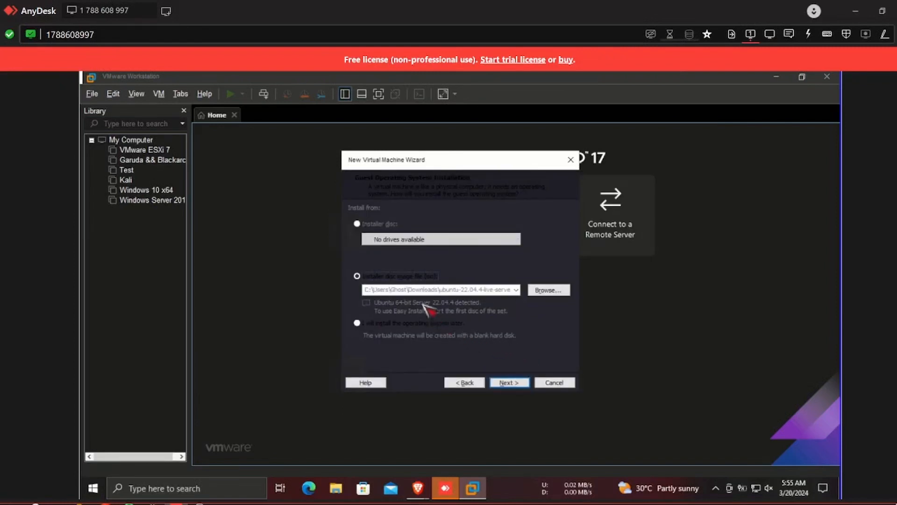
Name the virtual machine 'Ubuntu server'.
left_click(513, 386)
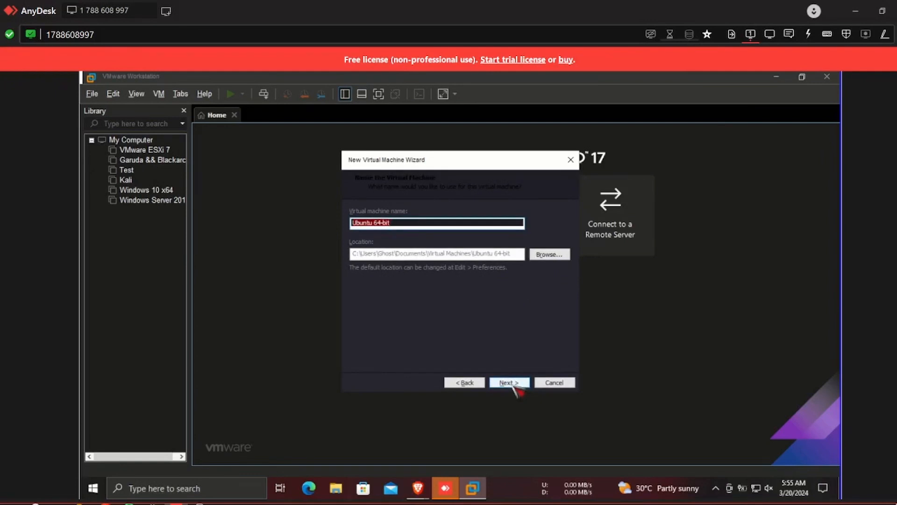
key("BackSpace")
type("Ubuntu server")
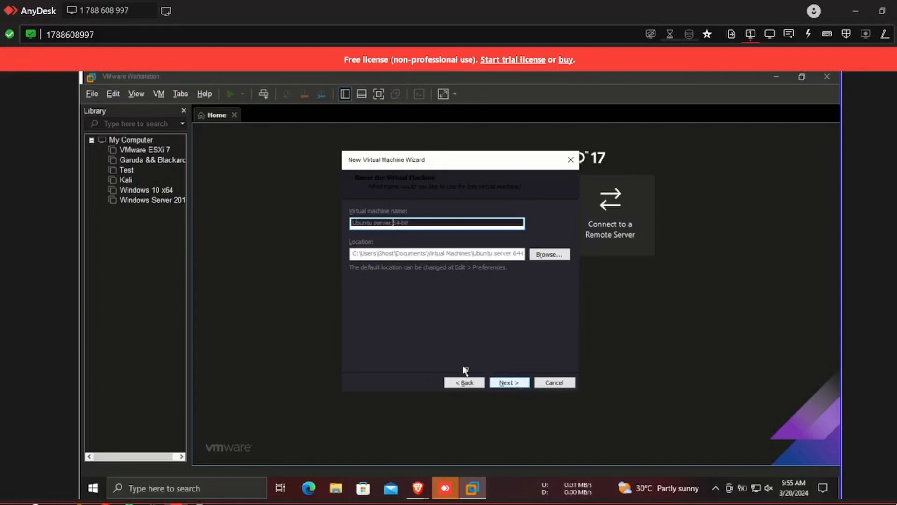
left_click(512, 382)
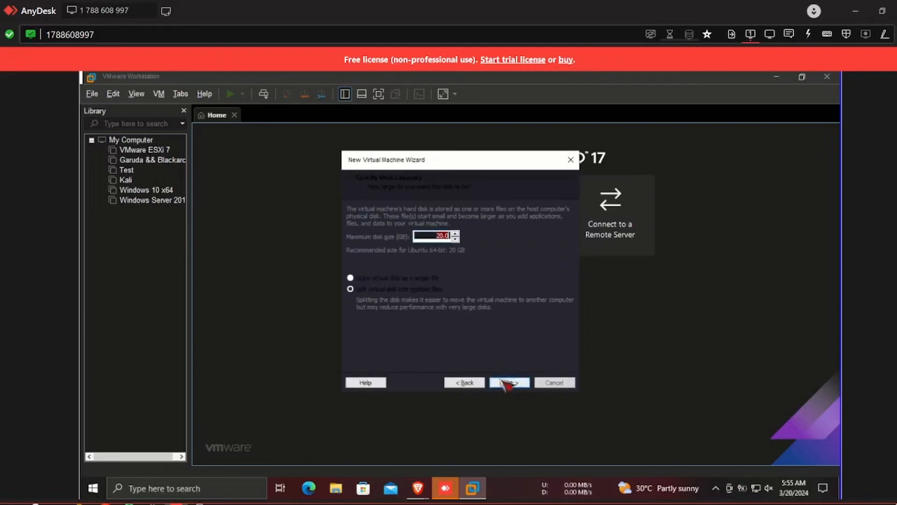
left_click(472, 384)
Create an 'Ubuntu server' folder inside VMWARE and use it as the VM location.
left_click(558, 256)
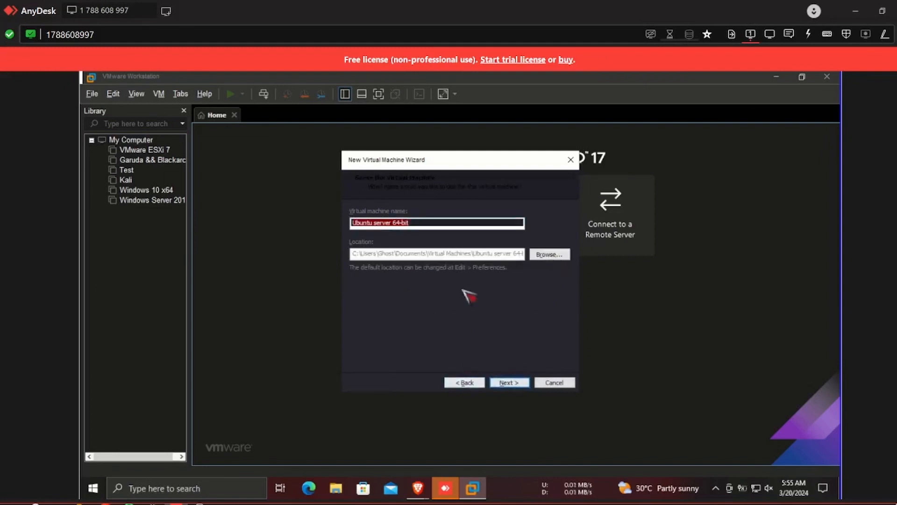
scroll(417, 280, "down", 3)
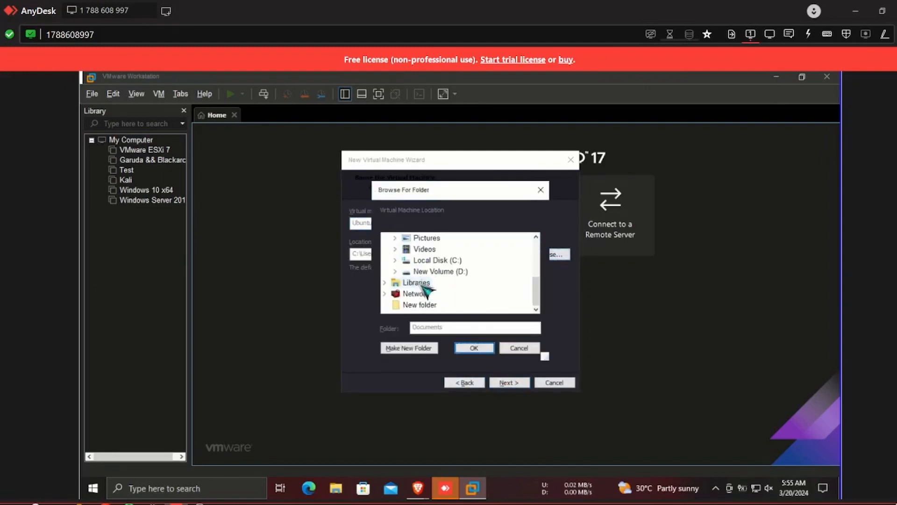
left_click(395, 271)
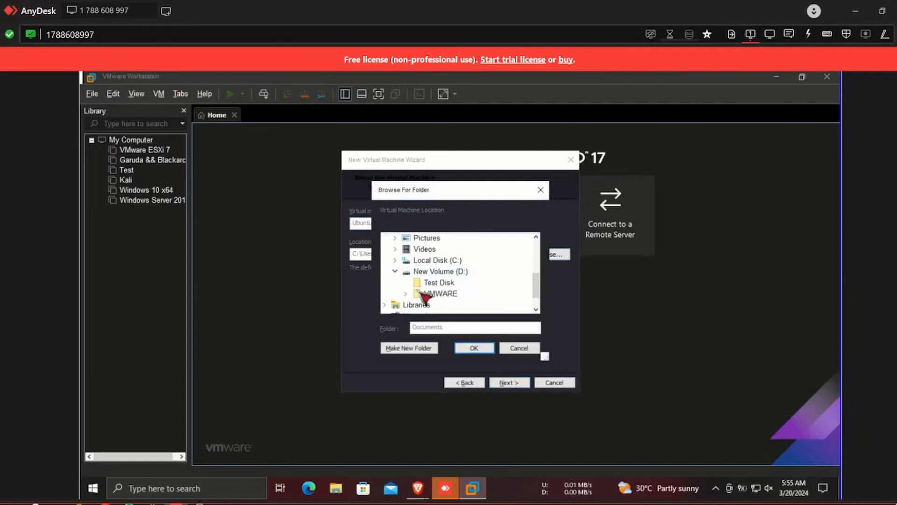
left_click(406, 294)
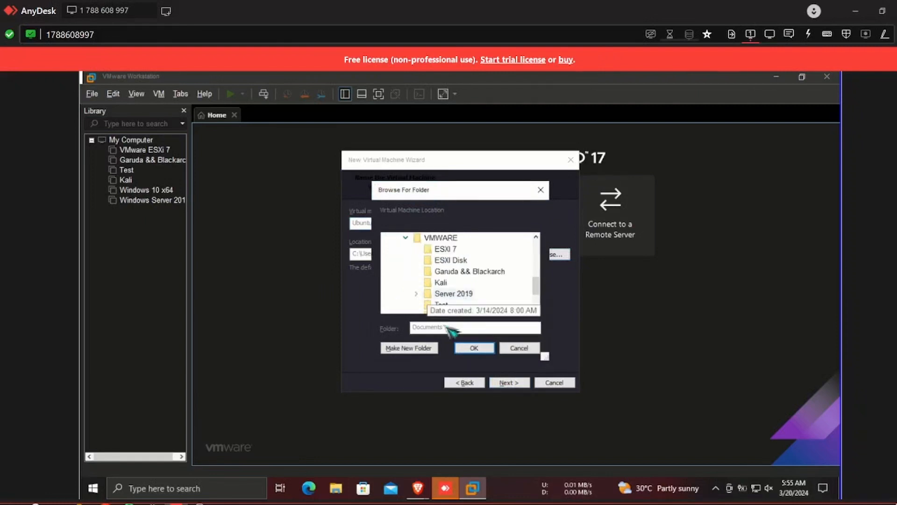
left_click(439, 238)
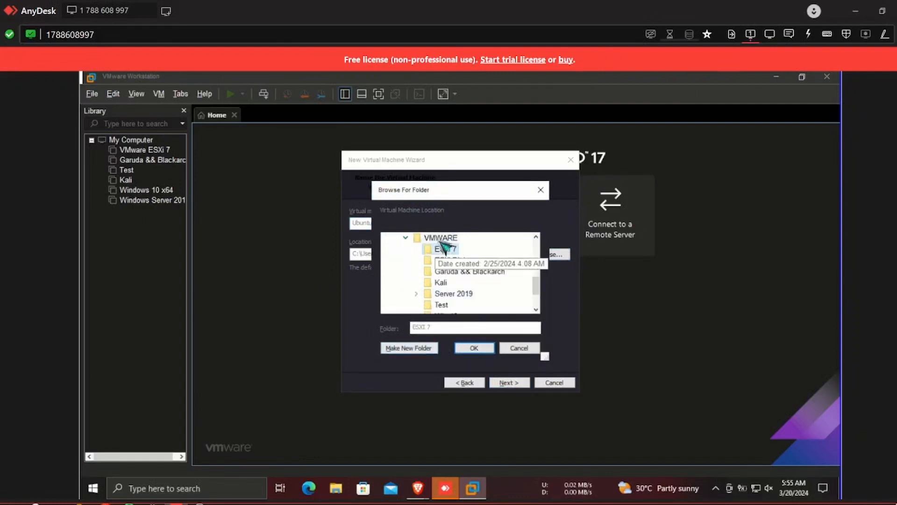
left_click(428, 349)
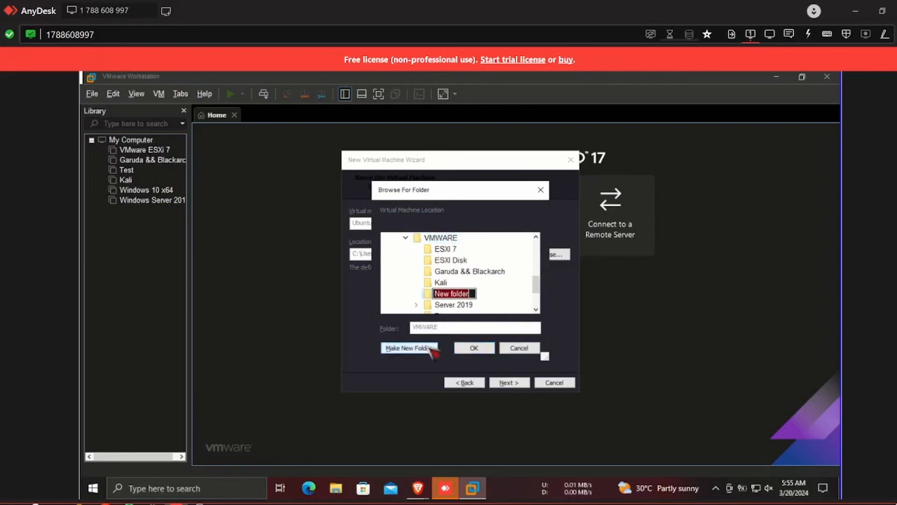
type("Ubu")
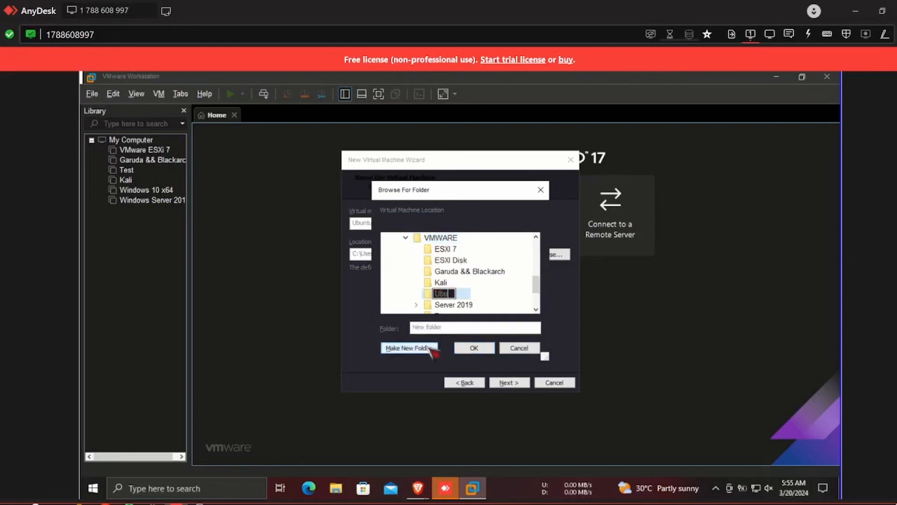
type("ntu server")
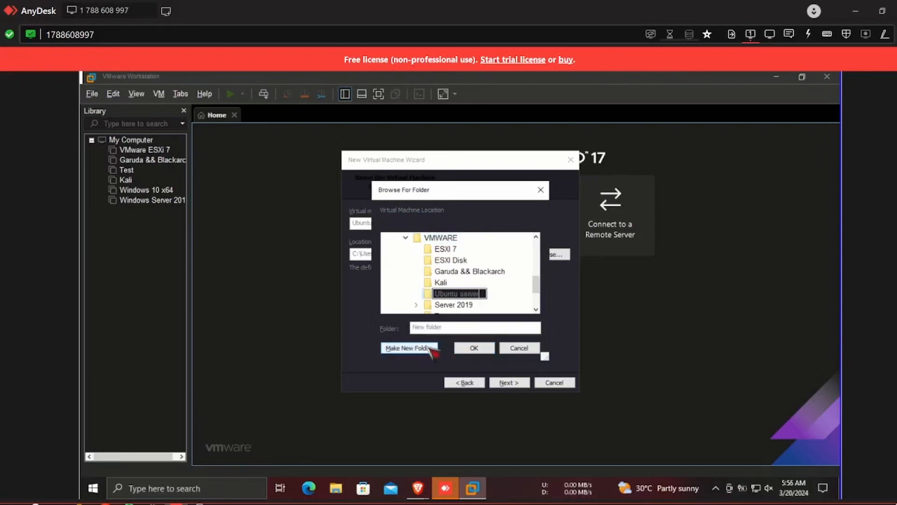
key("Return")
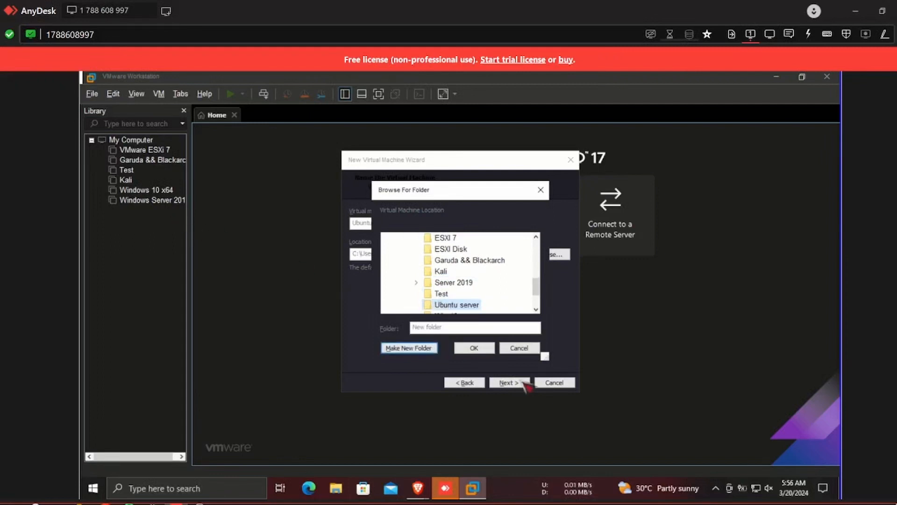
left_click(474, 347)
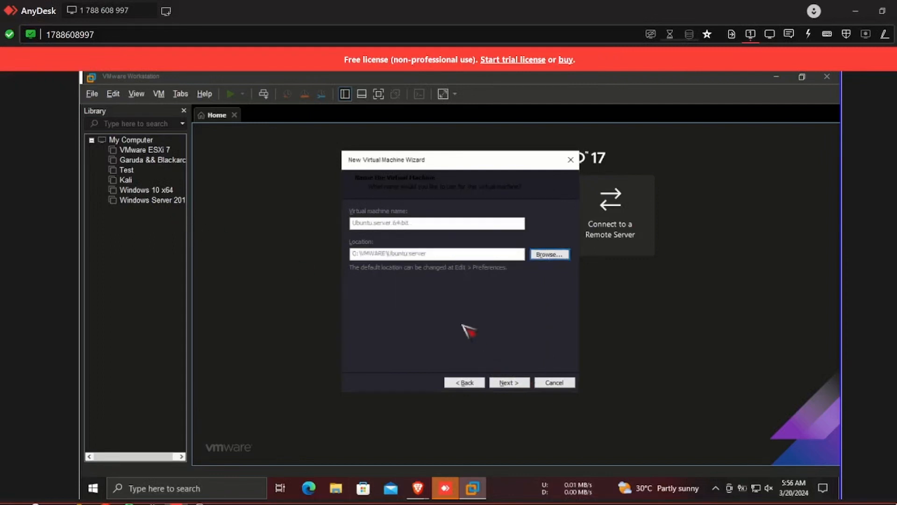
left_click(504, 384)
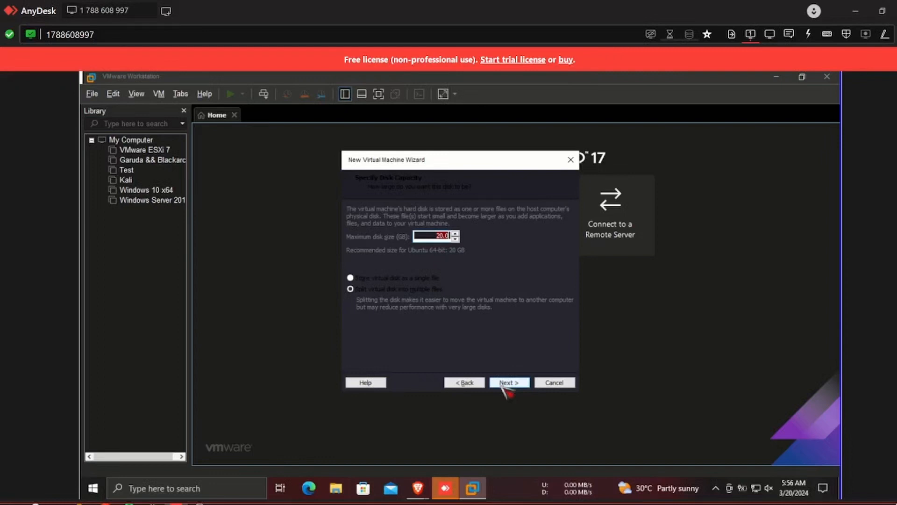
Set the maximum disk size to 60 GB and raise the VM memory to 8 GB.
type("60")
left_click(510, 381)
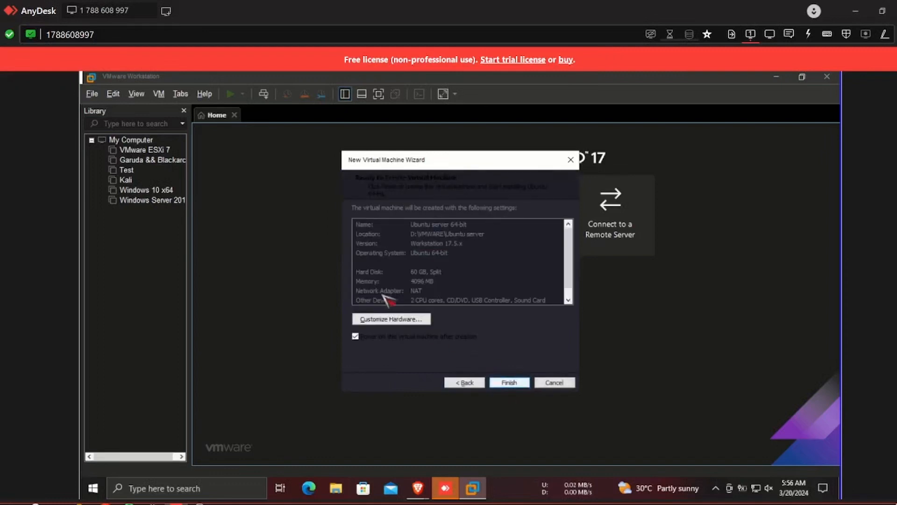
left_click(397, 320)
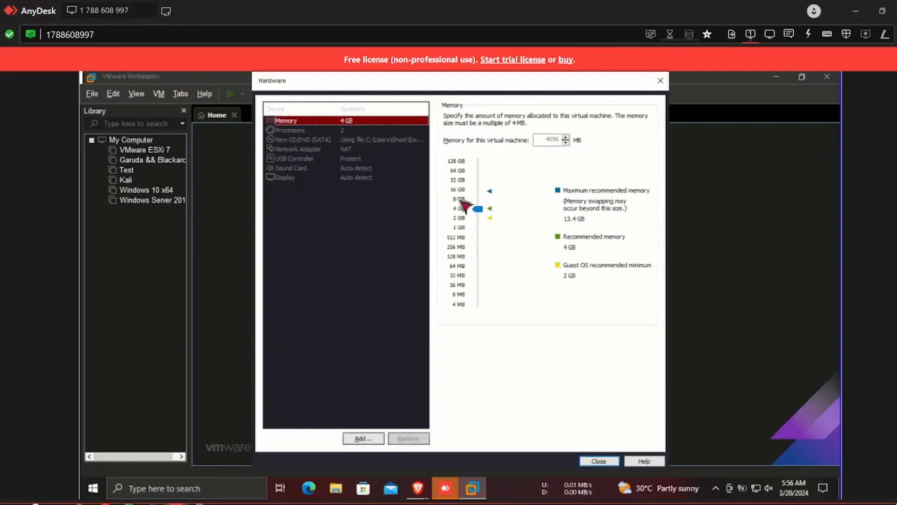
left_click(458, 199)
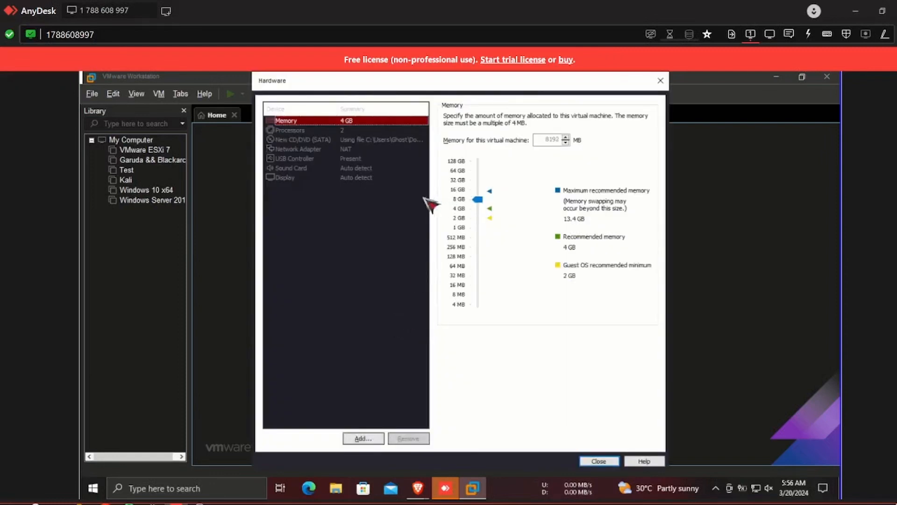
Configure 3 processors with 3 cores each and enable hardware virtualization.
left_click(336, 131)
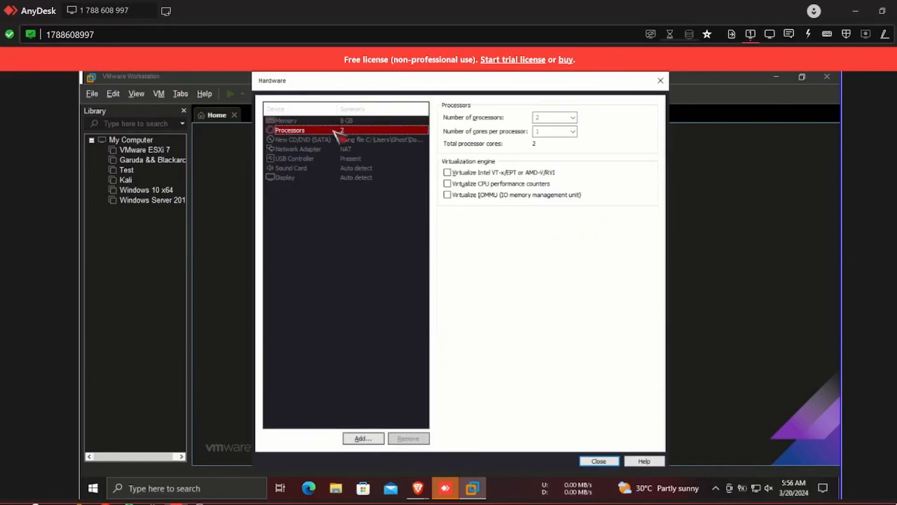
left_click(564, 120)
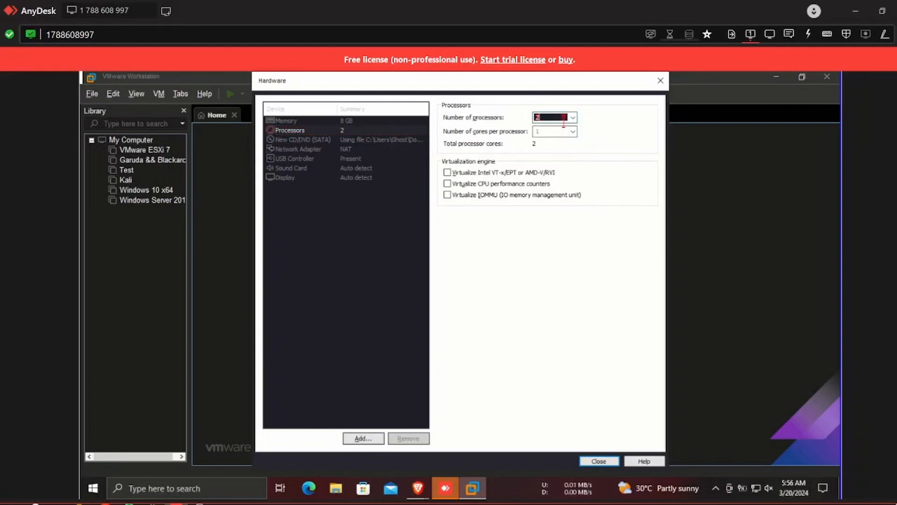
key("BackSpace")
type("3")
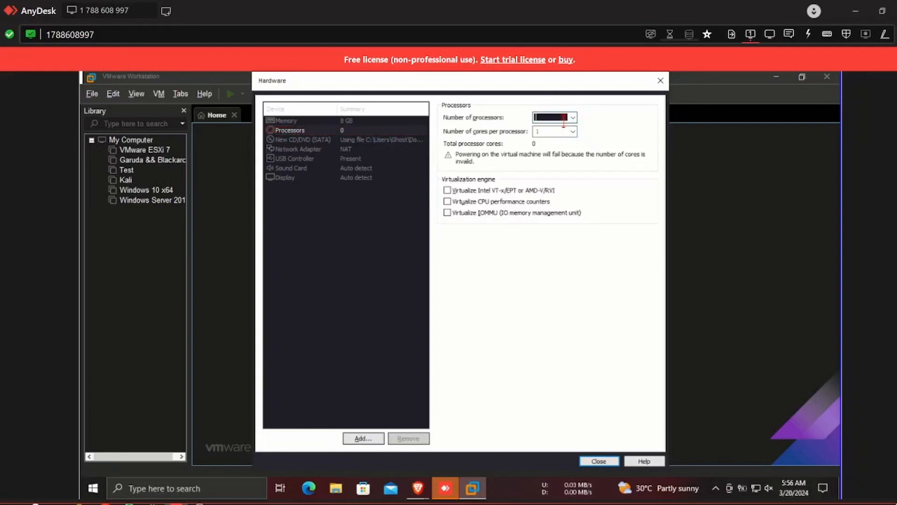
left_click(542, 132)
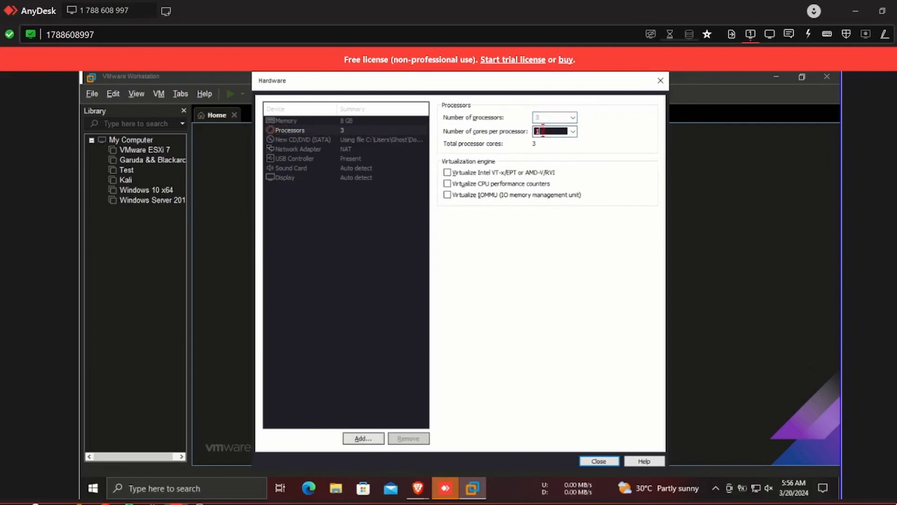
key("BackSpace")
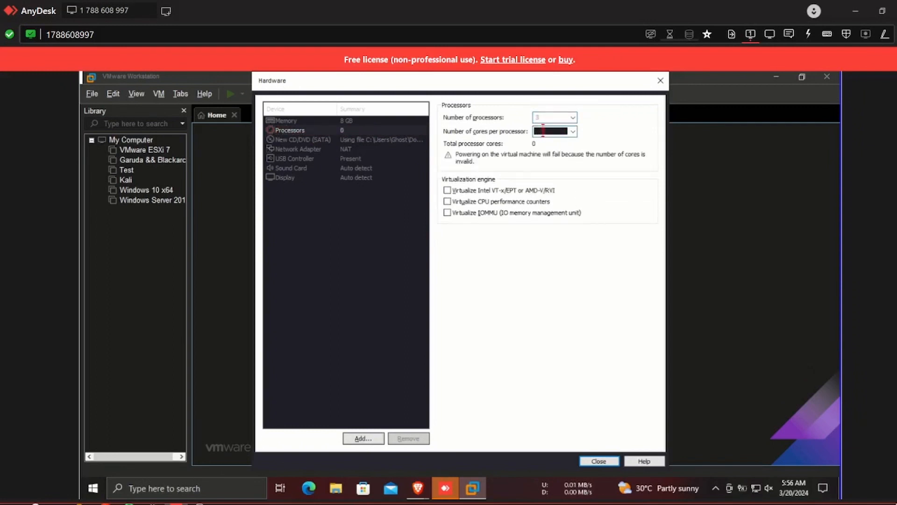
type("3")
key("Tab")
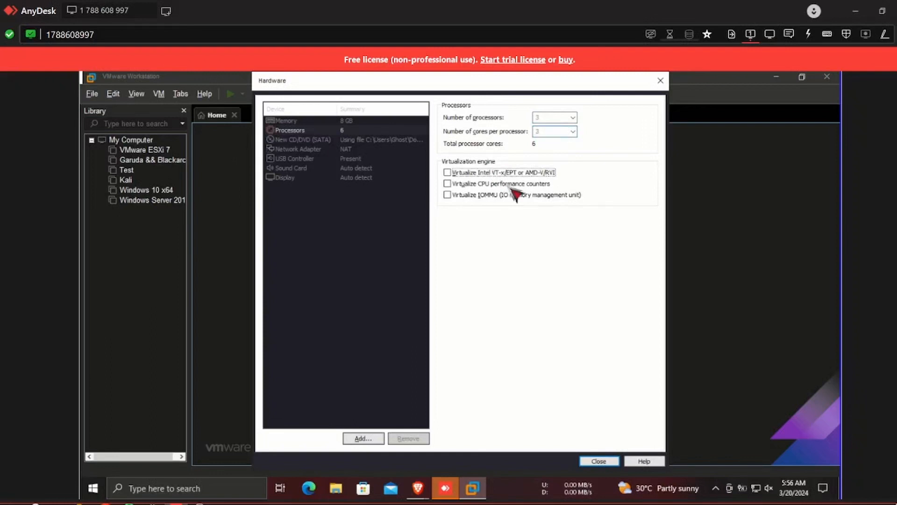
key("space")
left_click(599, 461)
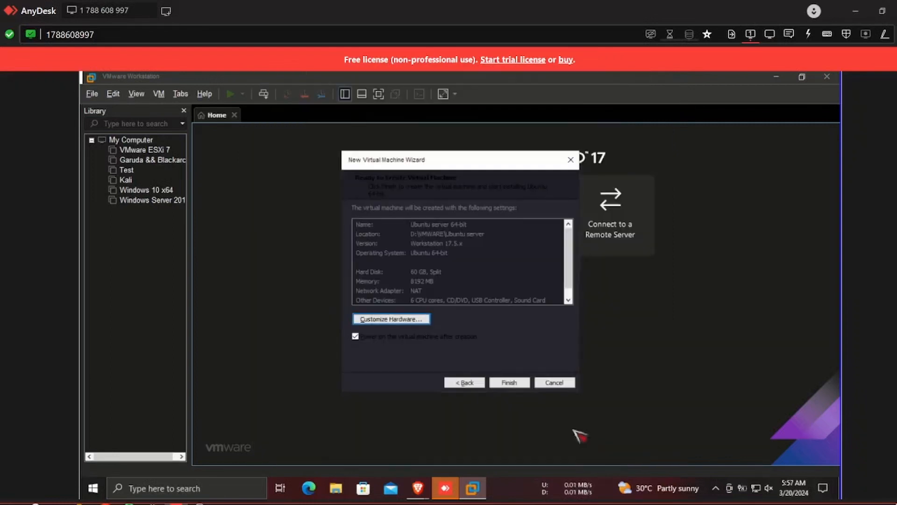
Create the VM and boot 'Try or Install Ubuntu Server' from the GRUB menu.
left_click(506, 383)
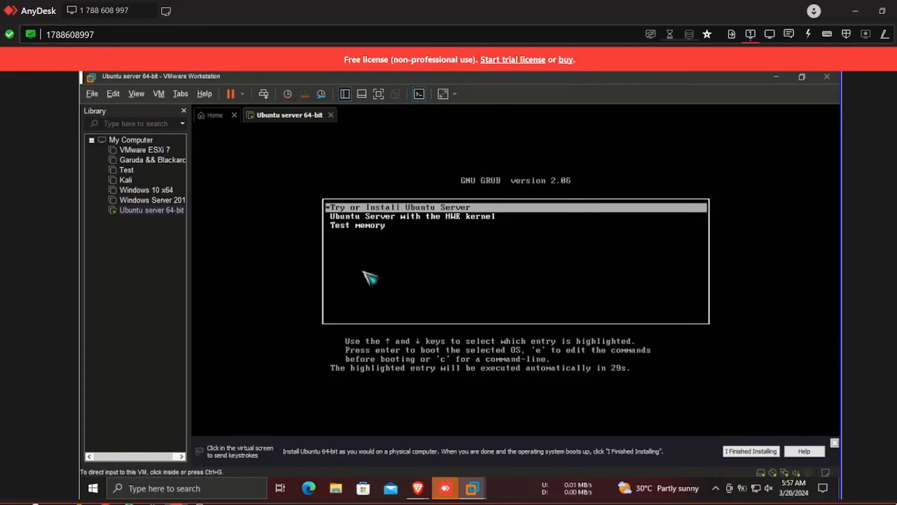
left_click(369, 279)
key("Down")
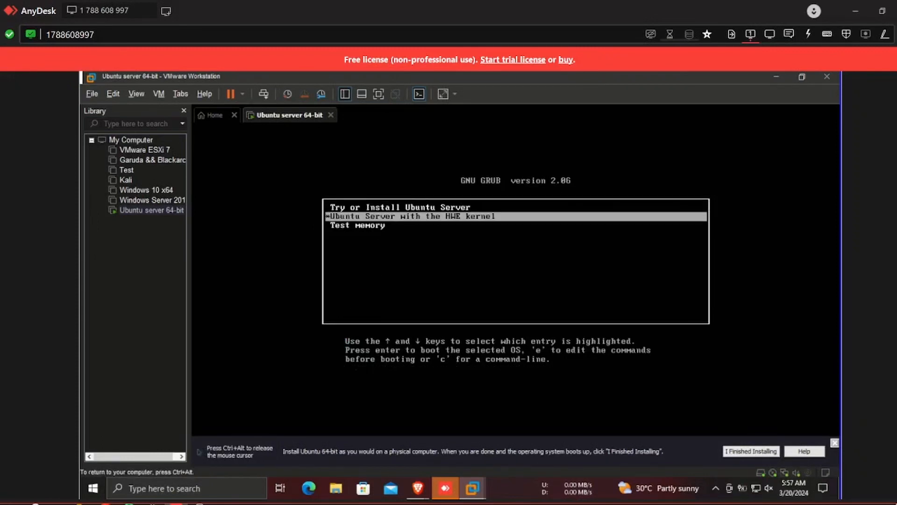
key("Up")
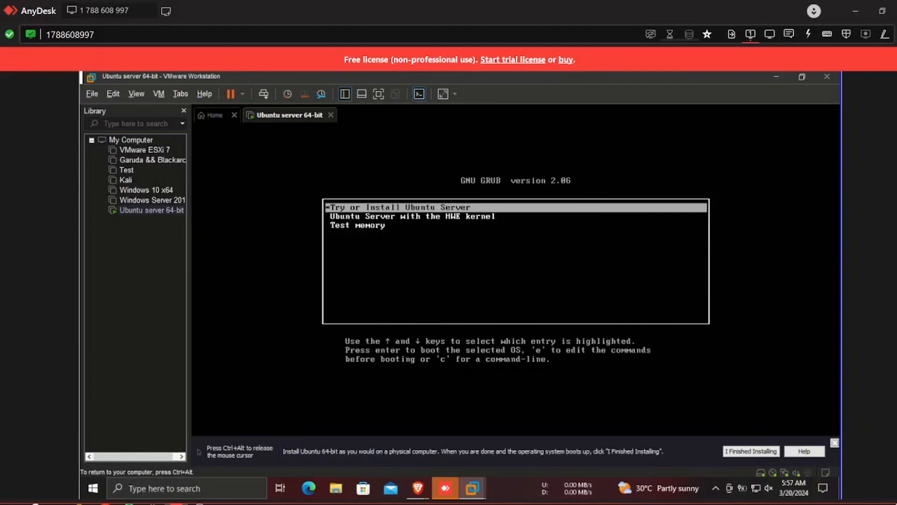
key("Return")
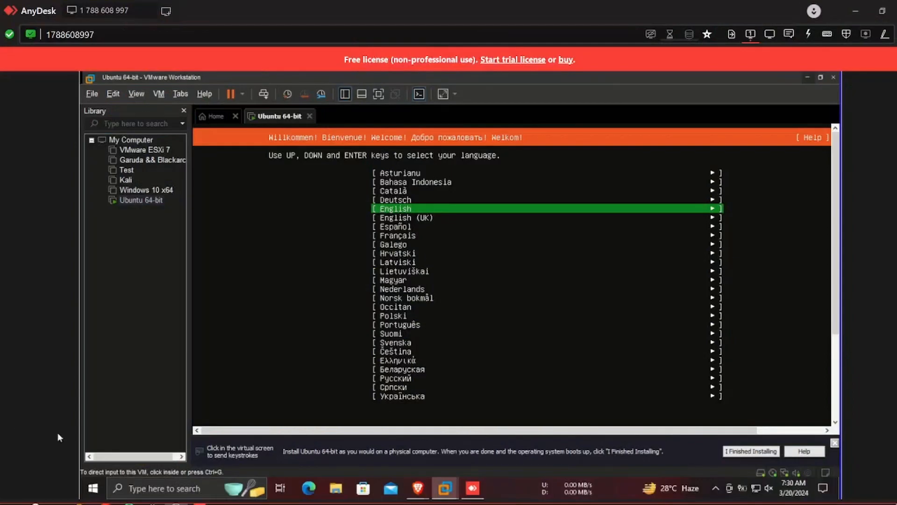
Switch the VM to full screen and select English as the installer language.
left_click(366, 346)
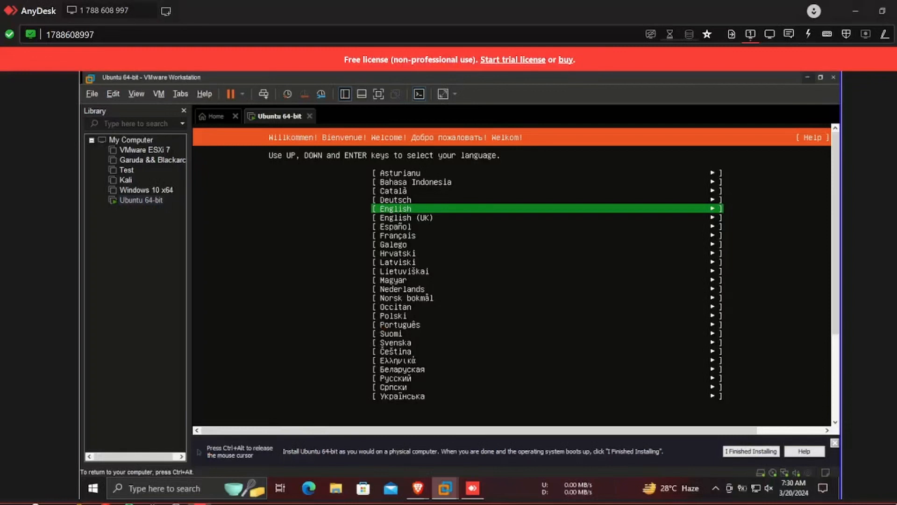
key("ctrl+alt")
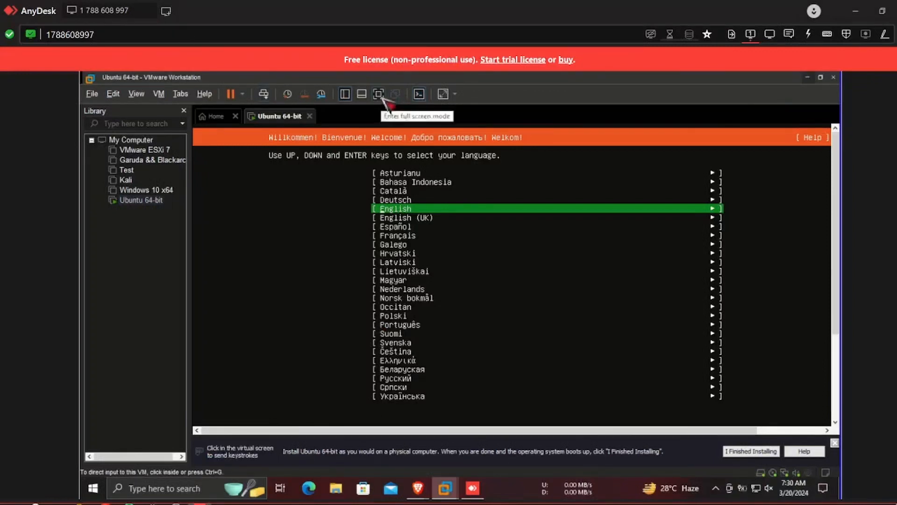
left_click(379, 94)
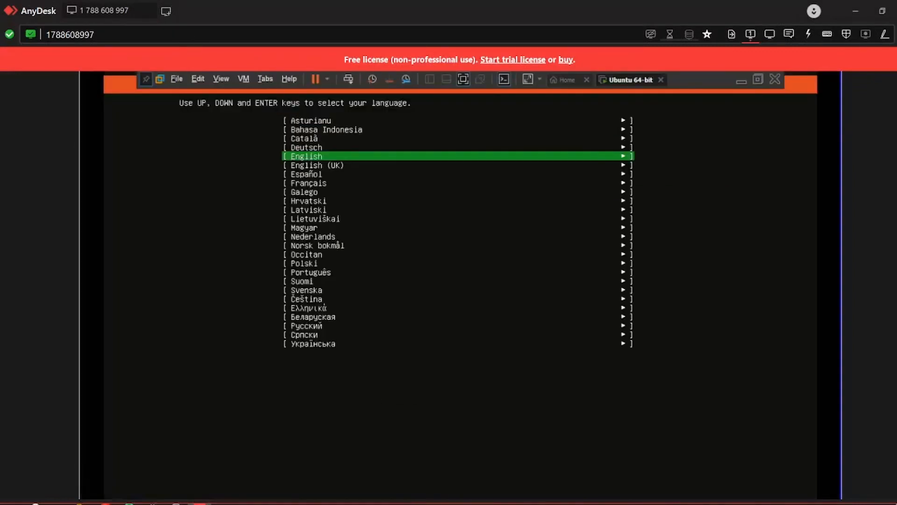
left_click(519, 286)
key("Return")
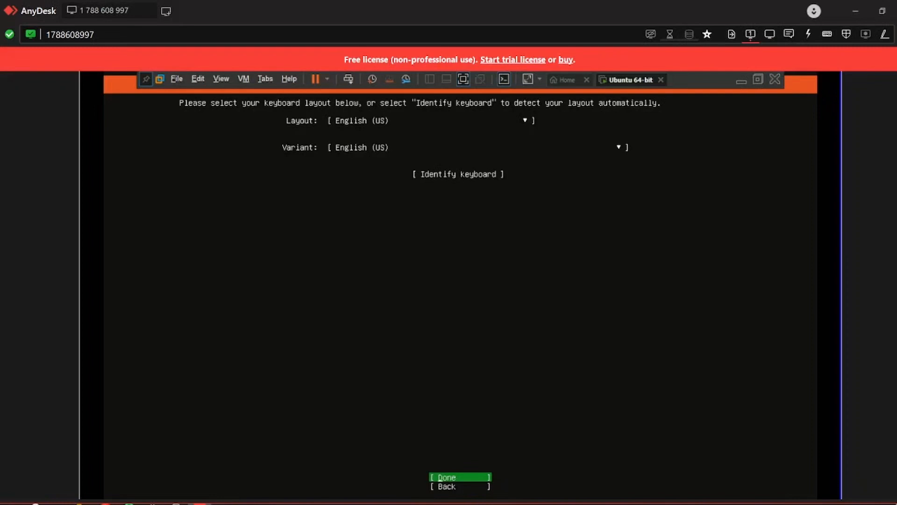
Accept the English (US) keyboard, enable third-party driver search, and confirm the Ubuntu Server base.
key("Return")
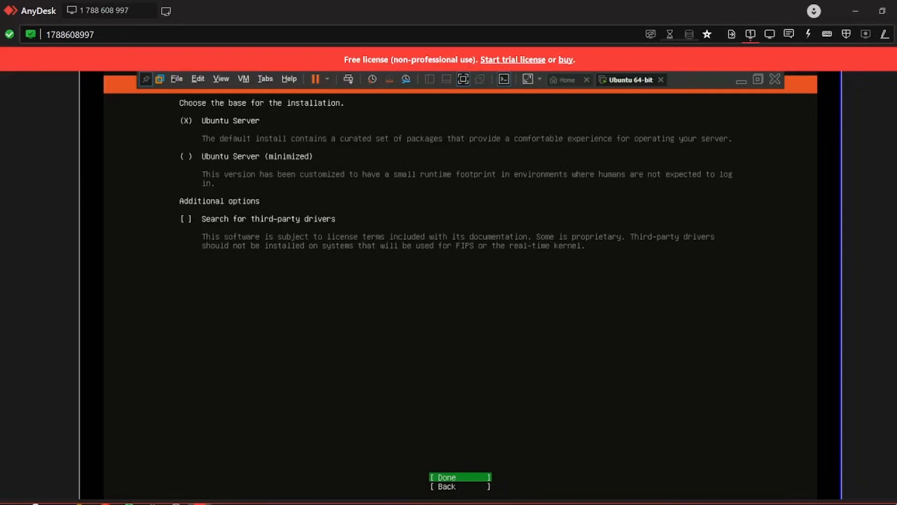
key("Down")
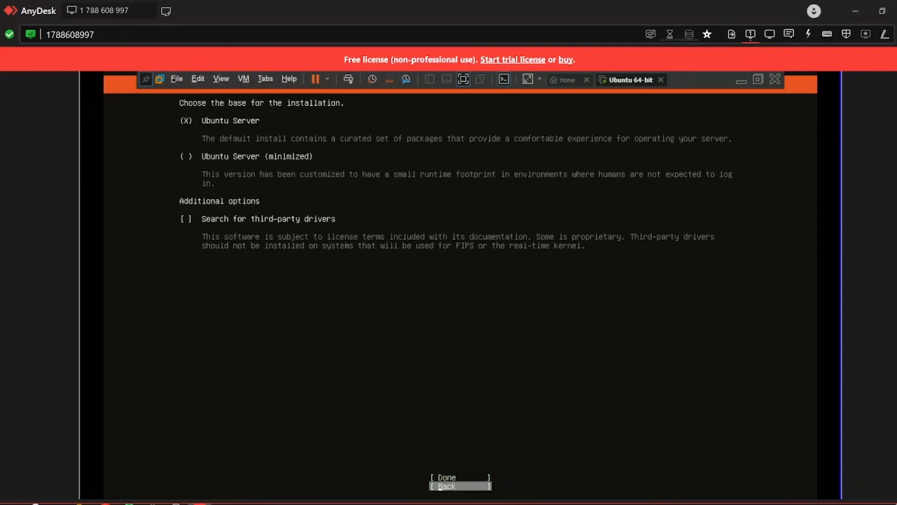
key("Tab")
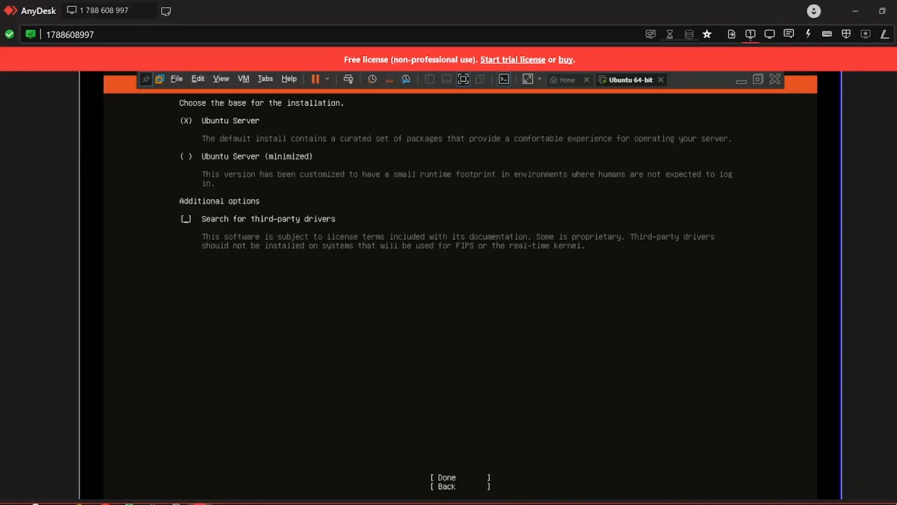
key("space")
key("Tab")
key("Return")
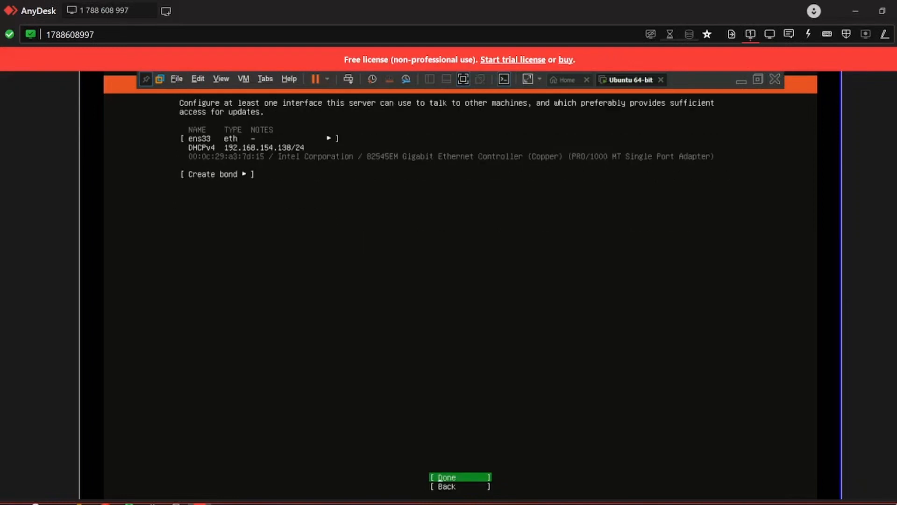
Change the ens33 IPv4 method to Manual.
key("Up")
key("Up")
key("Return")
key("Down")
key("Down")
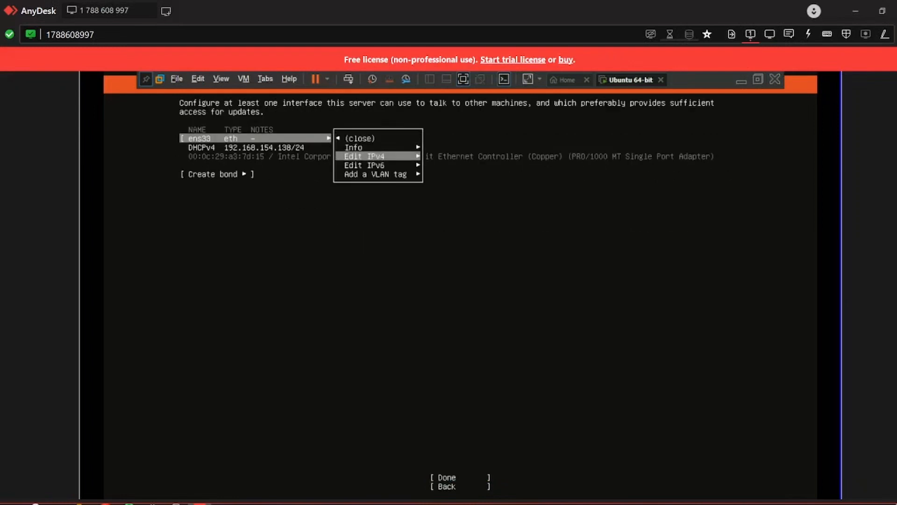
key("Return")
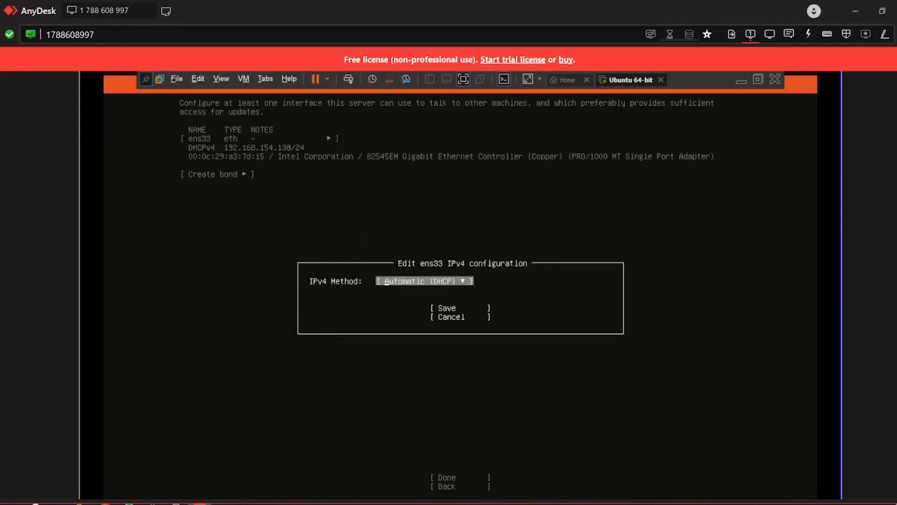
key("Return")
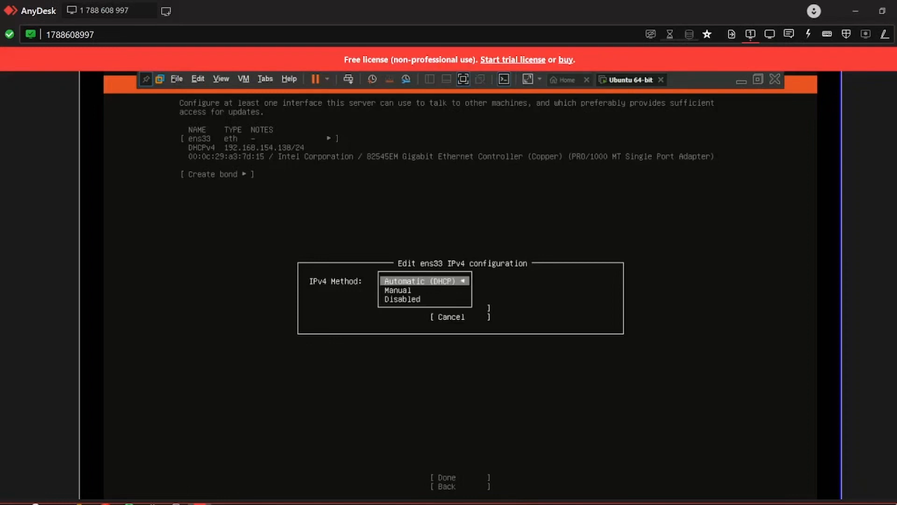
key("Down")
key("Return")
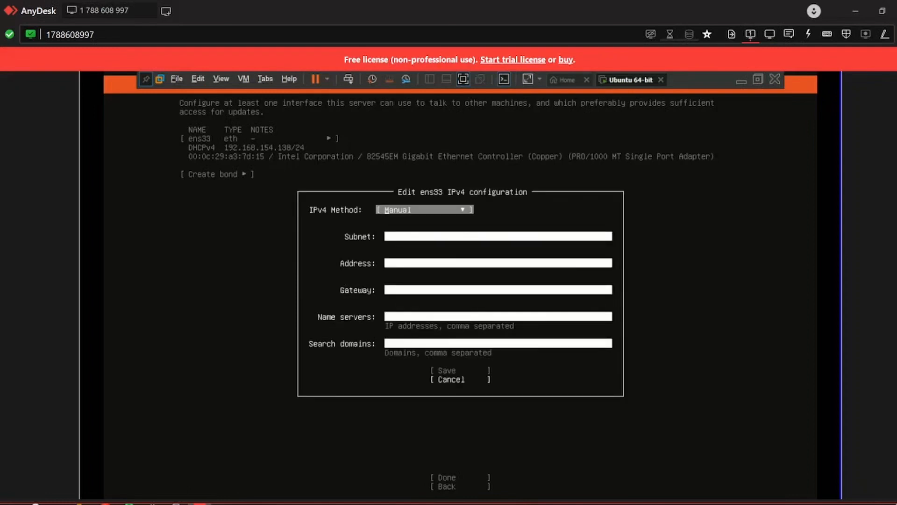
Enter subnet 192.168.154.138/24, then start deleting the host digits.
key("Tab")
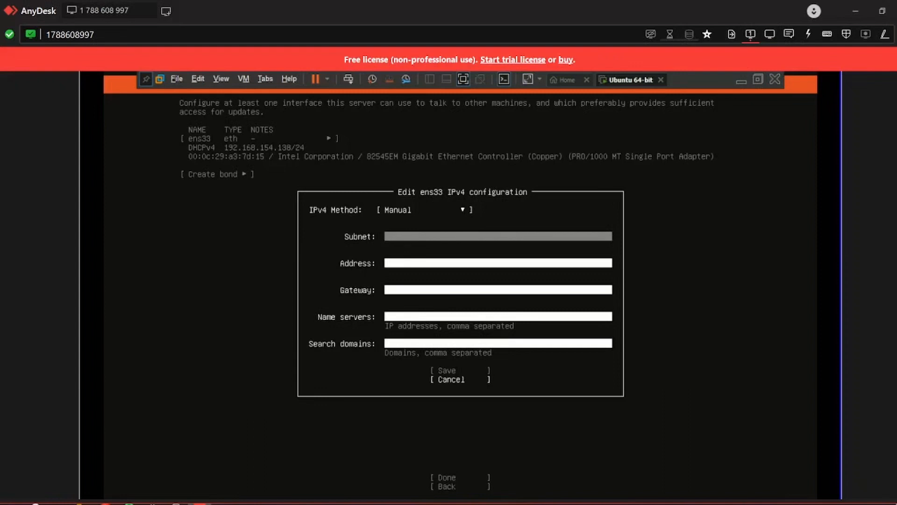
type("192.168.154.138")
type("/24")
key("Tab")
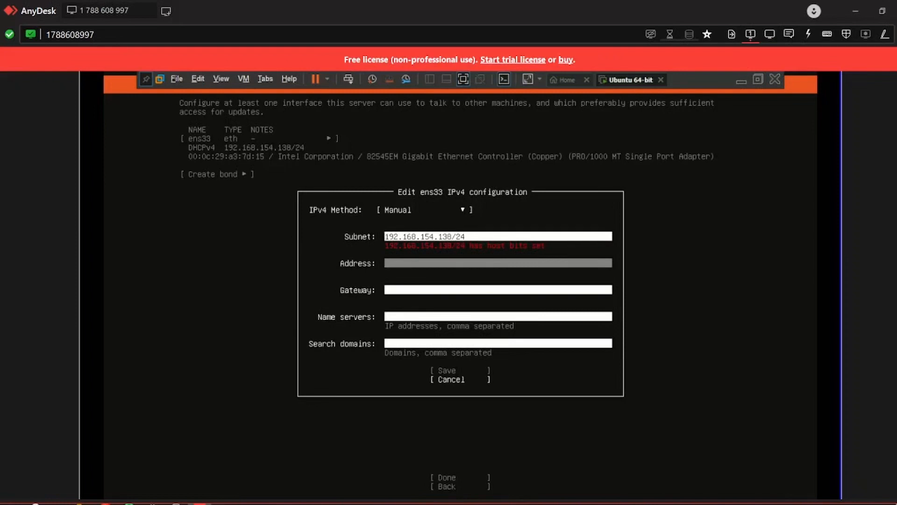
key("Up")
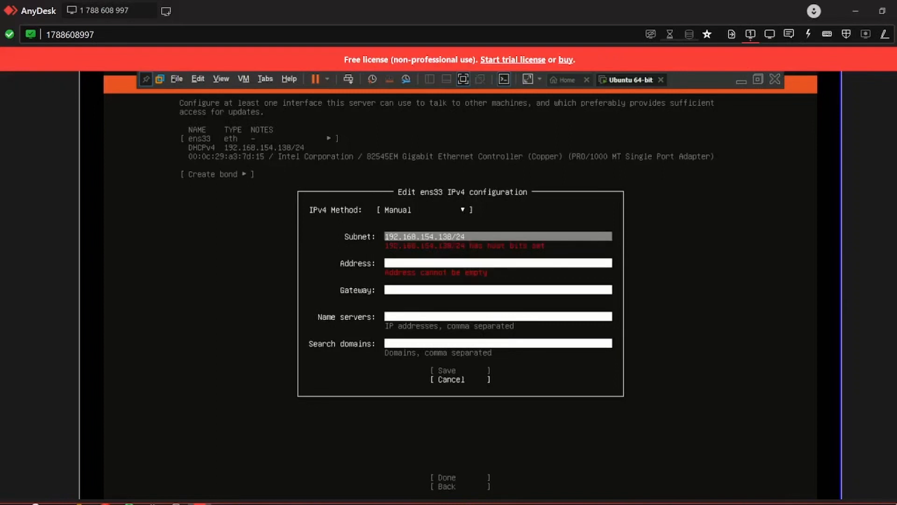
key("BackSpace")
key("BackSpace")
key("BackSpace")
Save ens33 with subnet 192.168.154.0/24, address 192.168.154.138, gateway 192.168.154.2, DNS 8.8.8.8,8.8.4.4.
type("0")
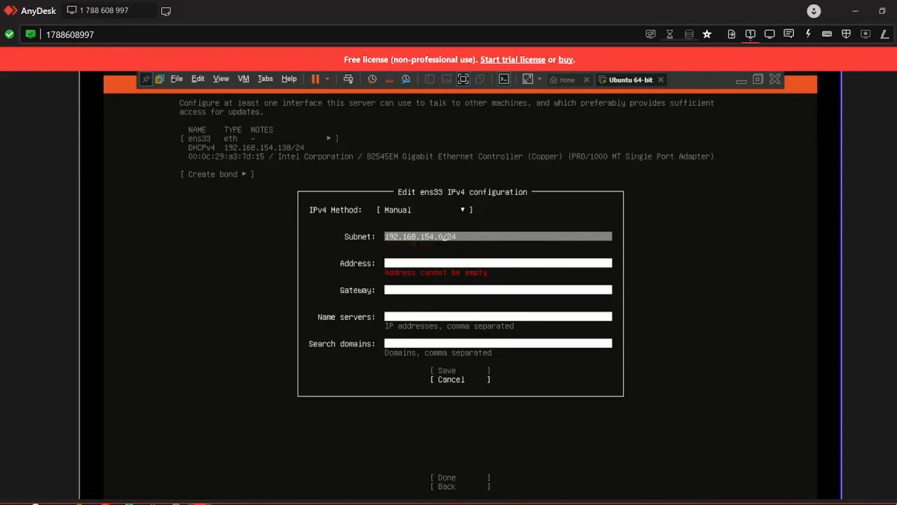
key("Tab")
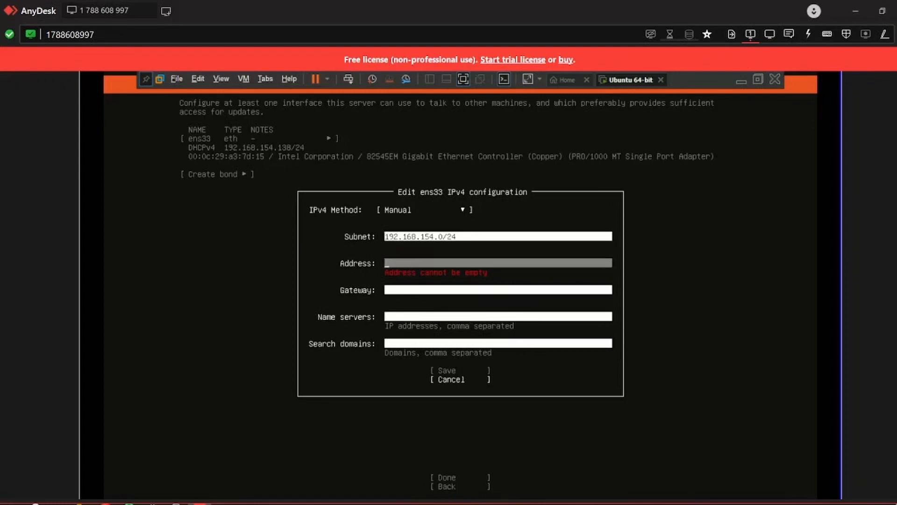
type("192.168.154.1")
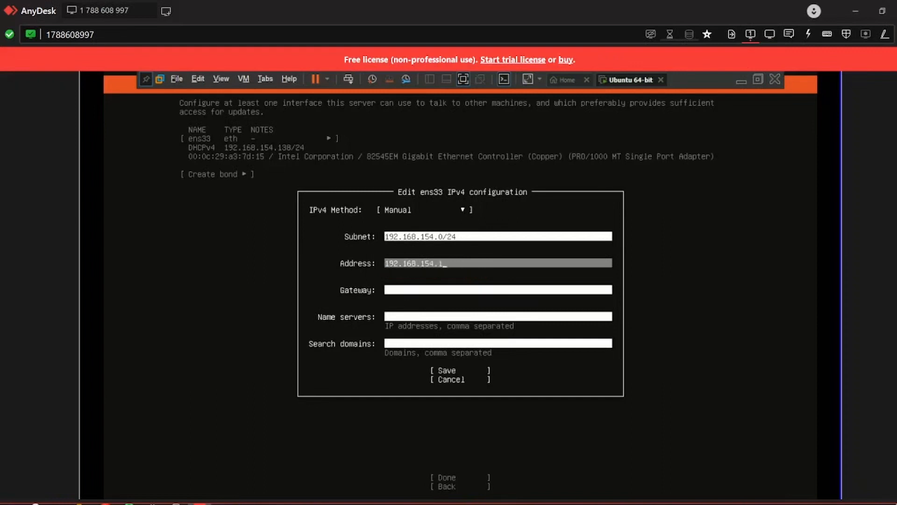
type("38")
key("Tab")
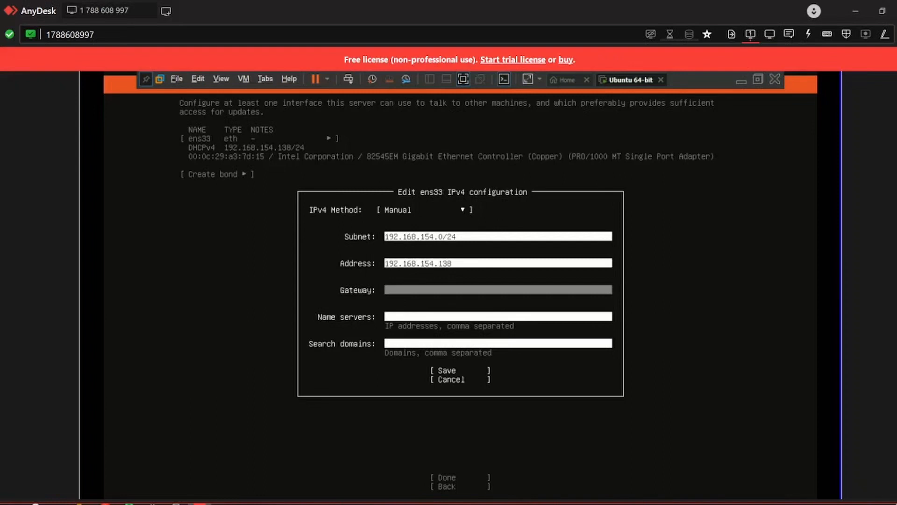
type("192.168.154.2")
key("Tab")
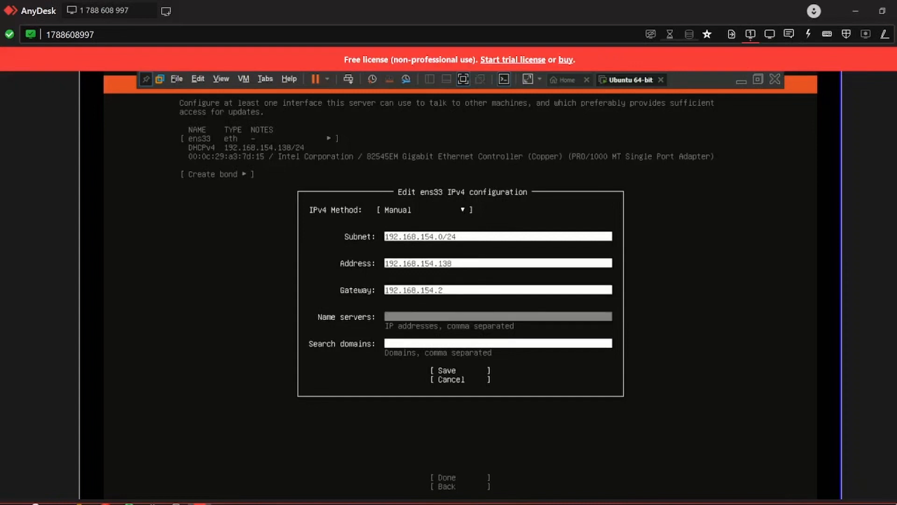
type("8.8.8.8,8.8.4.4")
key("Tab")
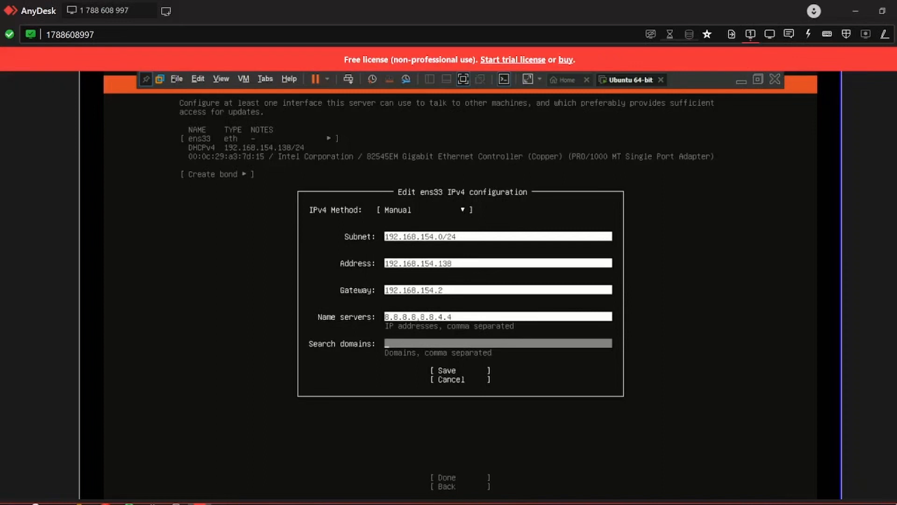
key("Tab")
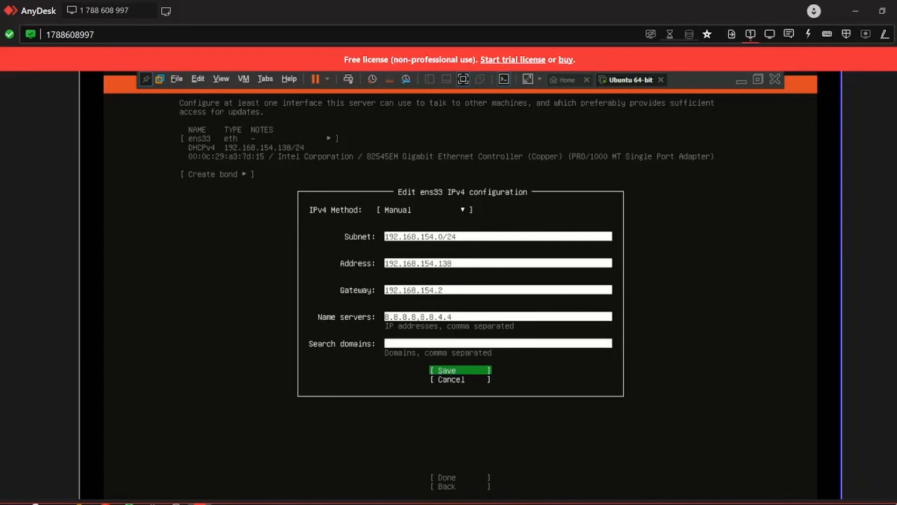
key("Return")
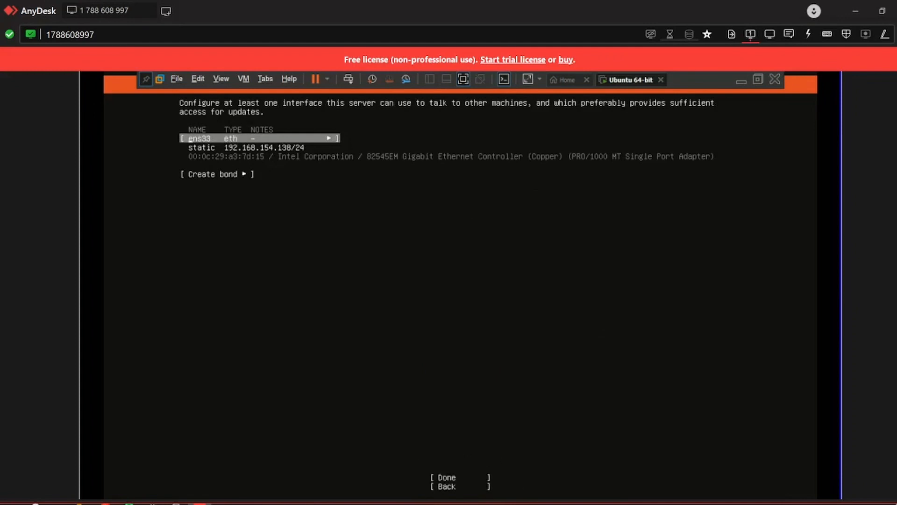
Accept the network configuration, skip the proxy, and keep the default in.archive.ubuntu.com mirror.
key("Down")
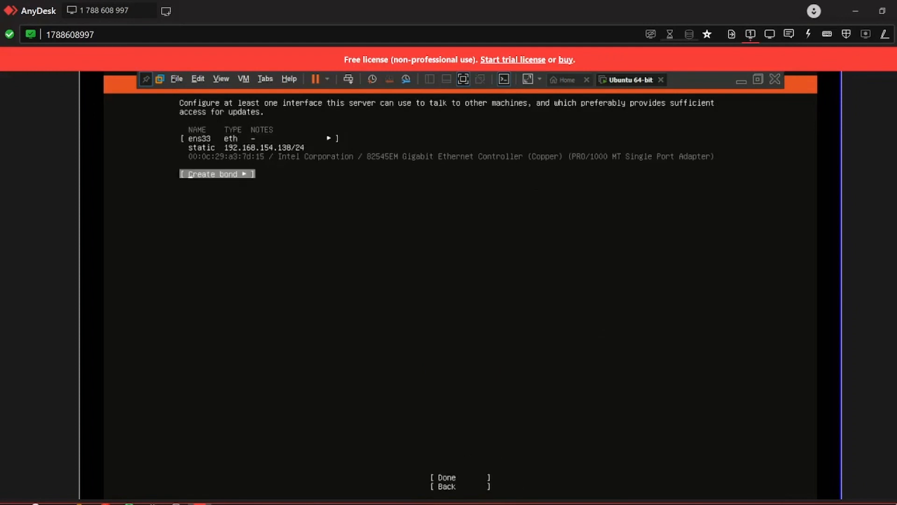
key("Down")
key("Return")
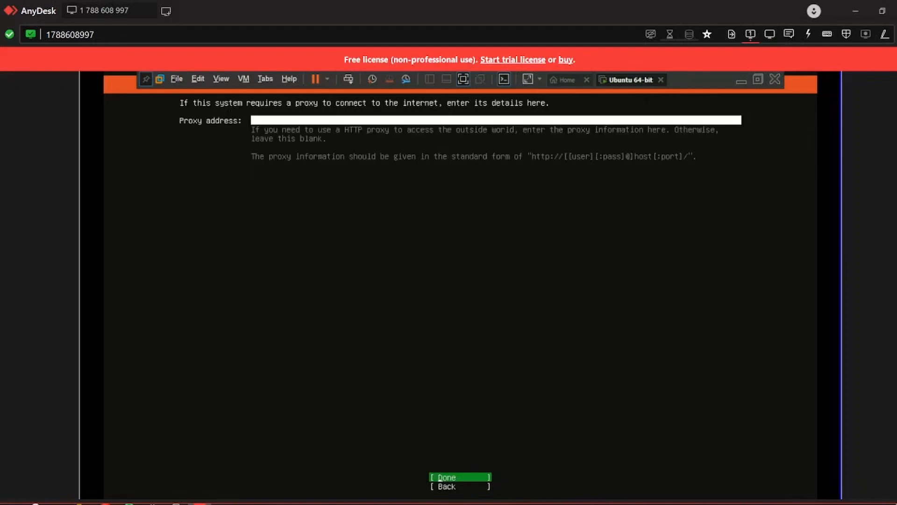
key("Return")
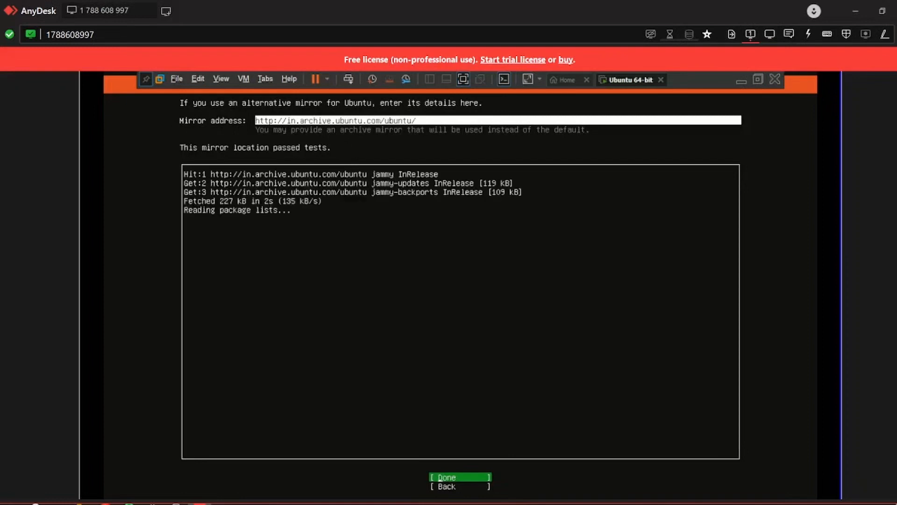
key("Return")
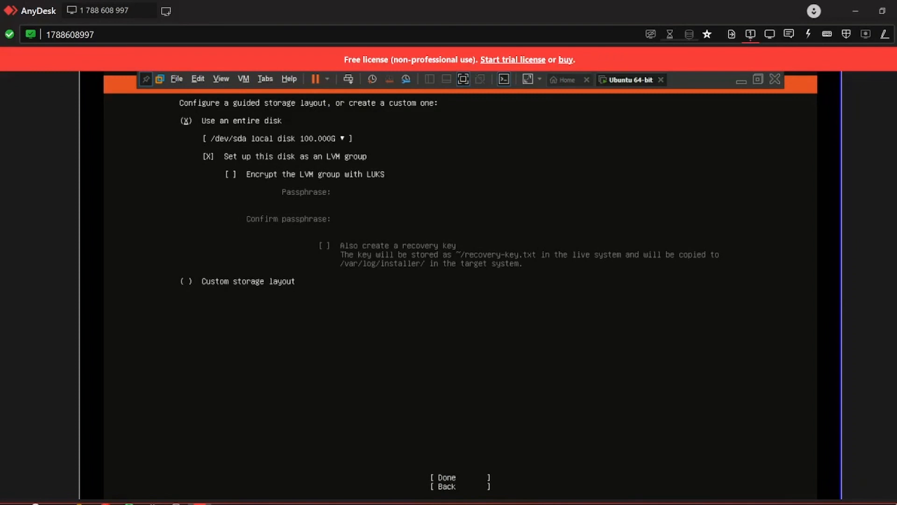
Accept the guided layout using the entire /dev/sda disk with LVM.
key("Down")
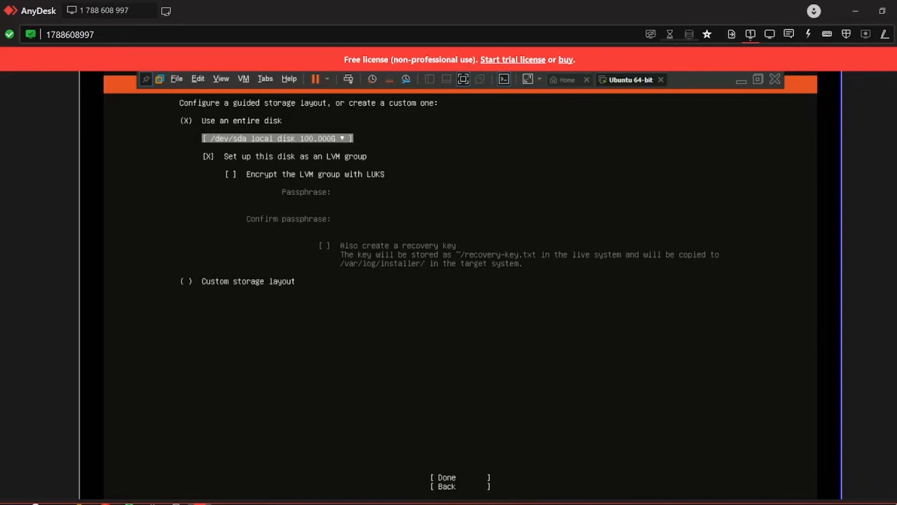
key("Down")
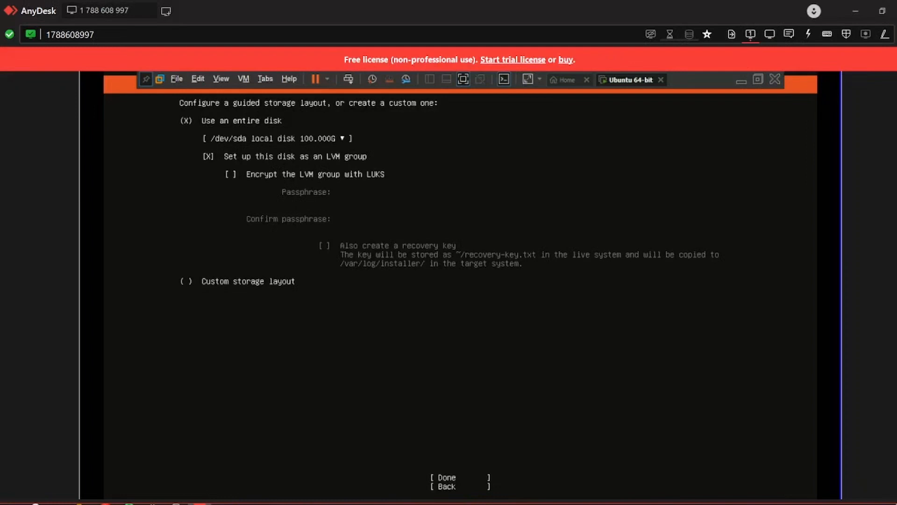
key("Tab")
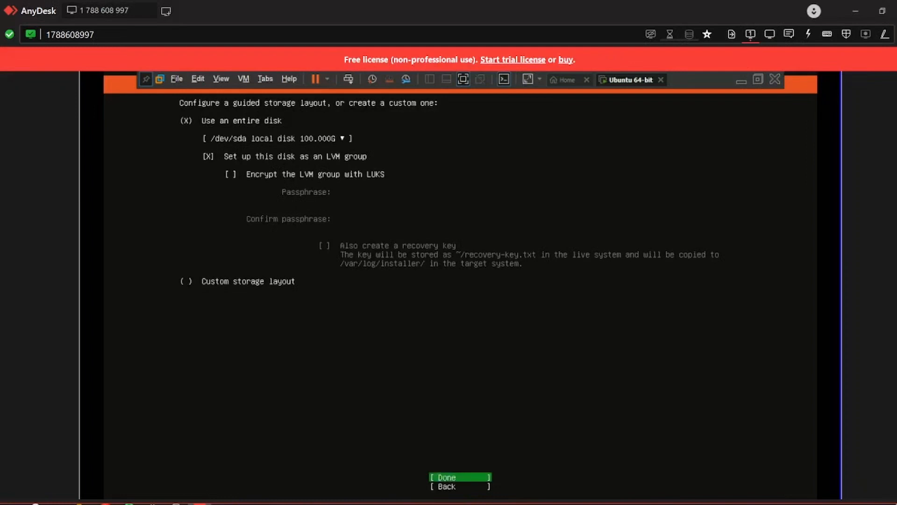
key("Return")
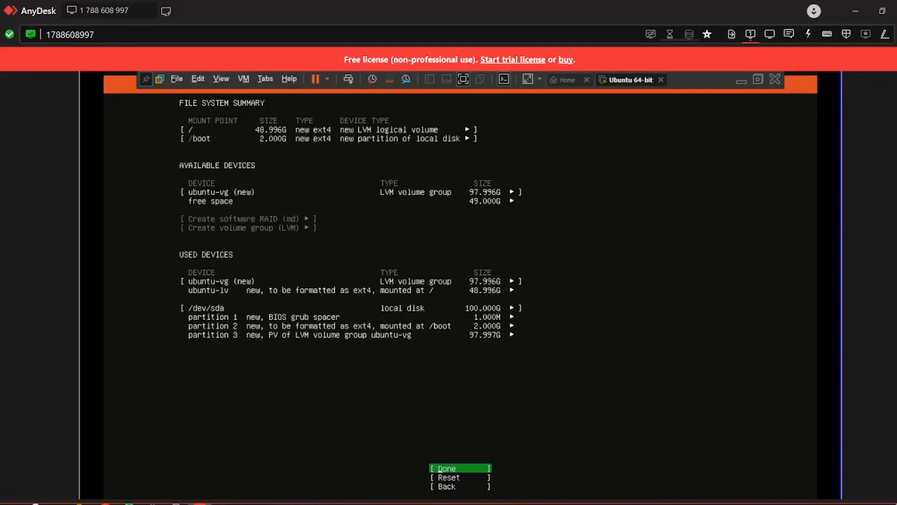
Accept the storage summary and confirm formatting the disk to begin installing.
key("Return")
key("Down")
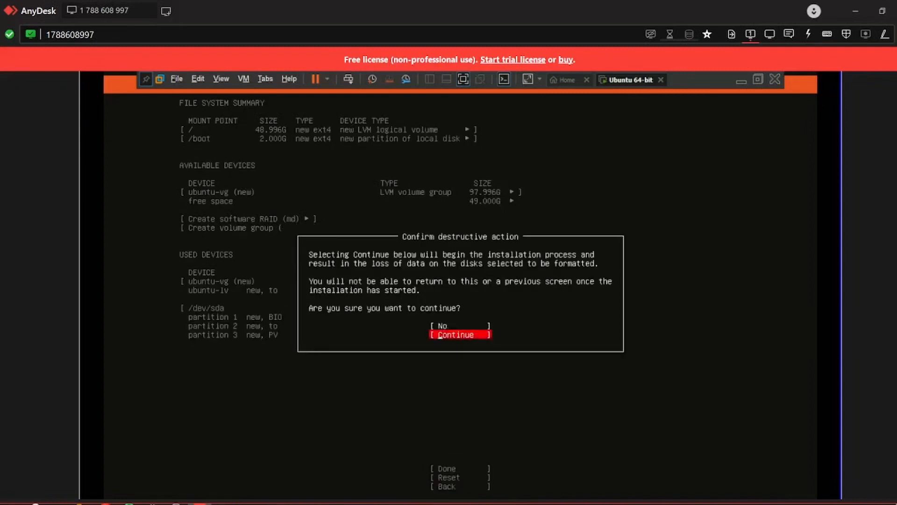
key("Return")
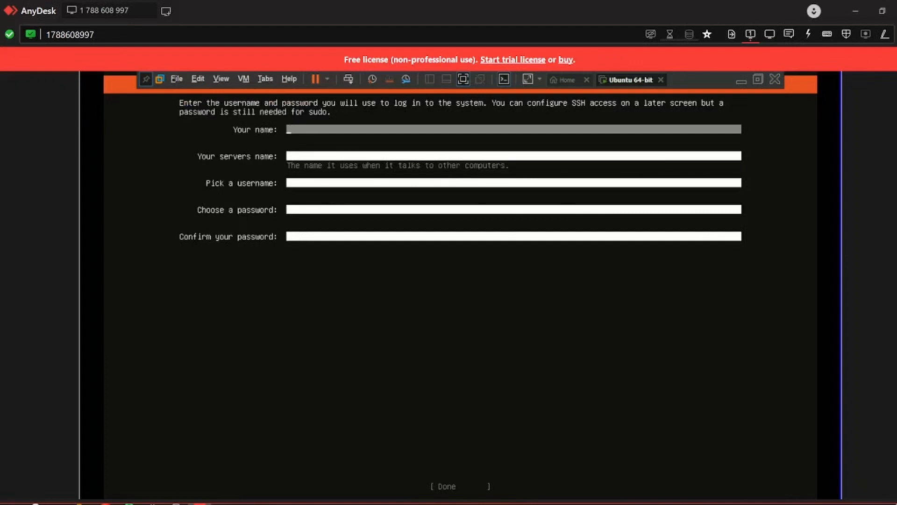
Fill in the user's name, server name libernms, a username and a matching password, then confirm the profile.
type("D3crypt0r")
key("Tab")
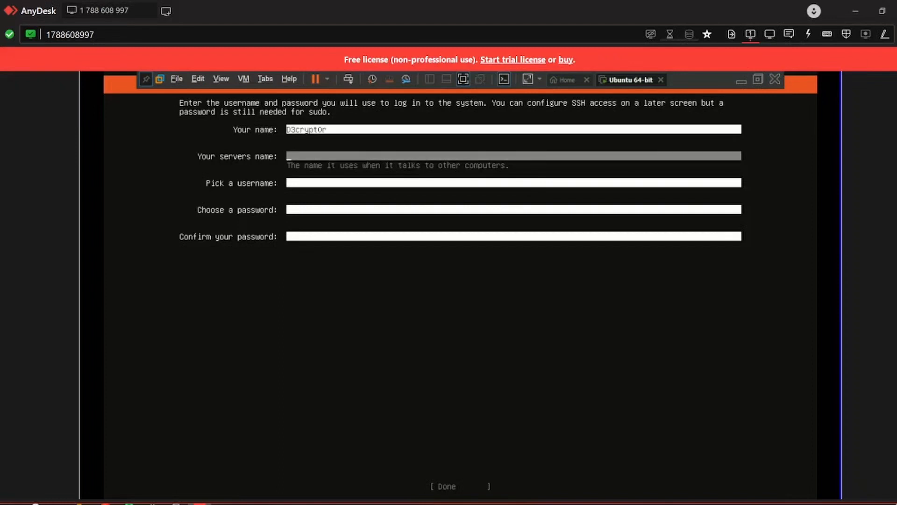
type("libernms")
key("Tab")
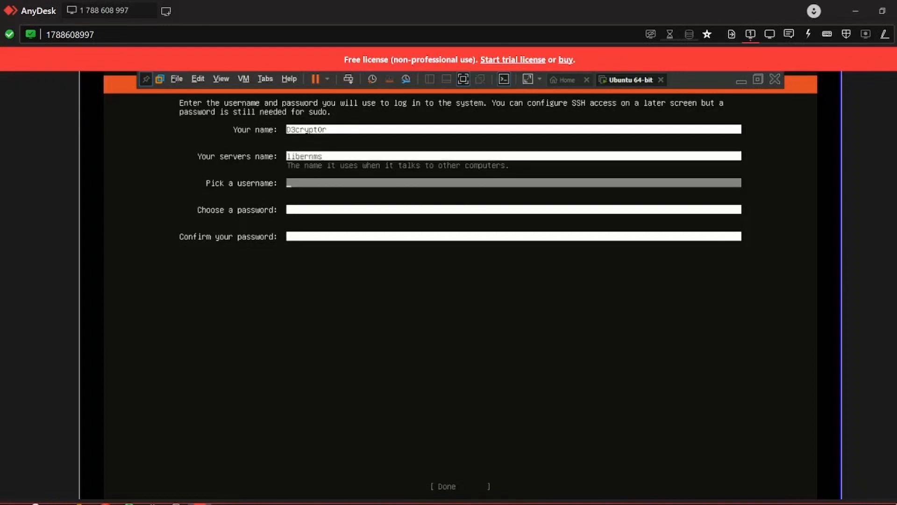
type("nms")
key("Tab")
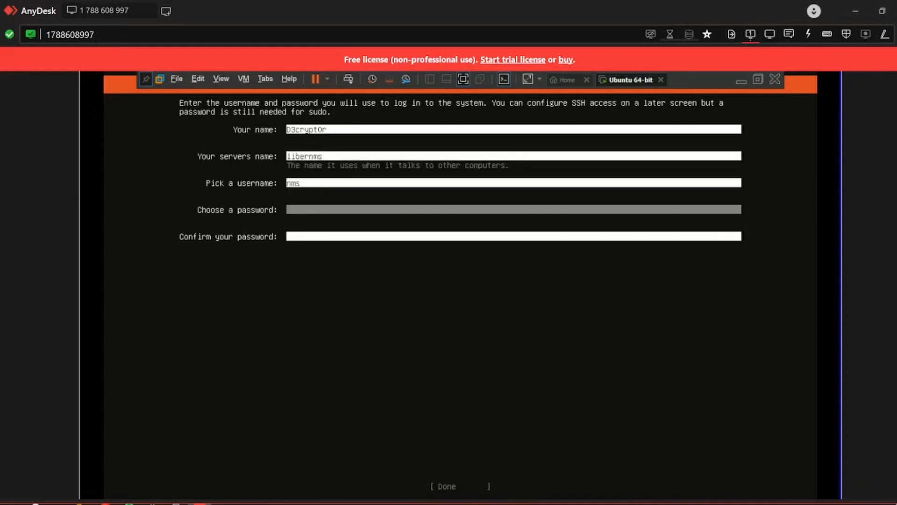
type("********")
key("Tab")
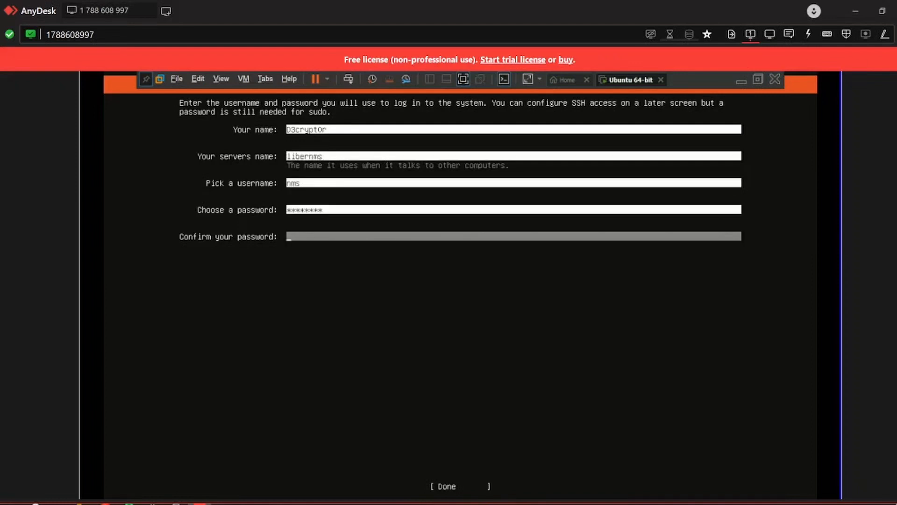
type("********")
key("Tab")
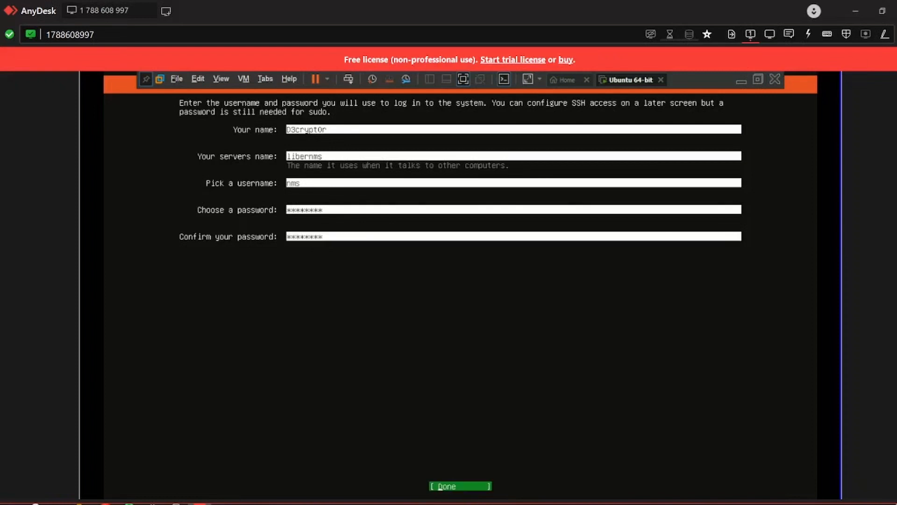
key("Return")
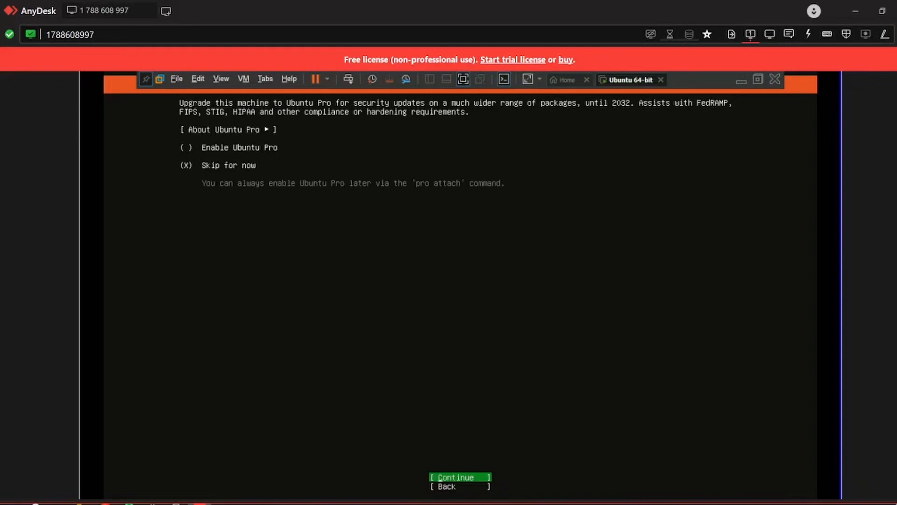
Skip Ubuntu Pro, then enable Install OpenSSH server with SSH identity import left at No.
key("Return")
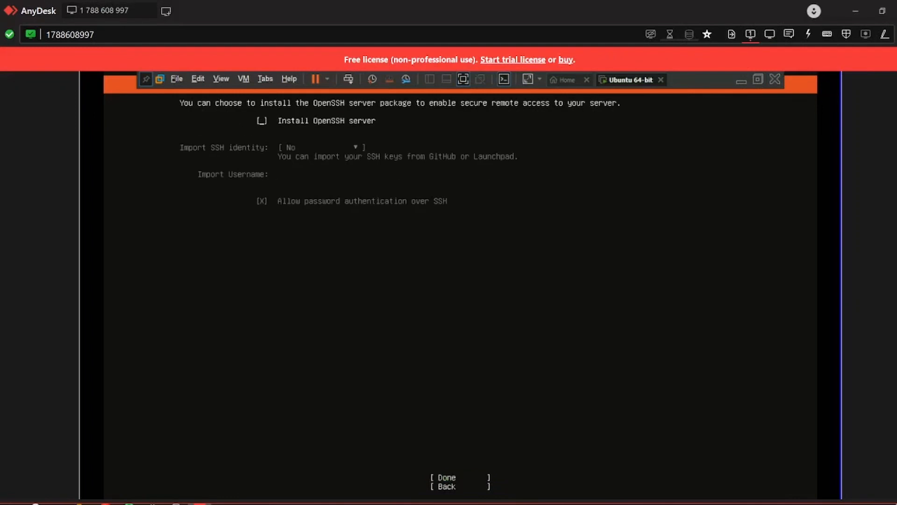
key("space")
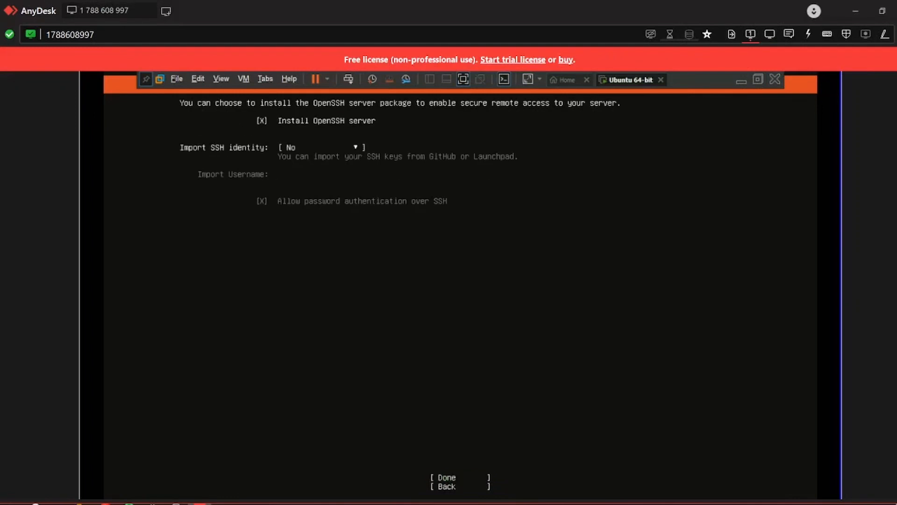
key("Down")
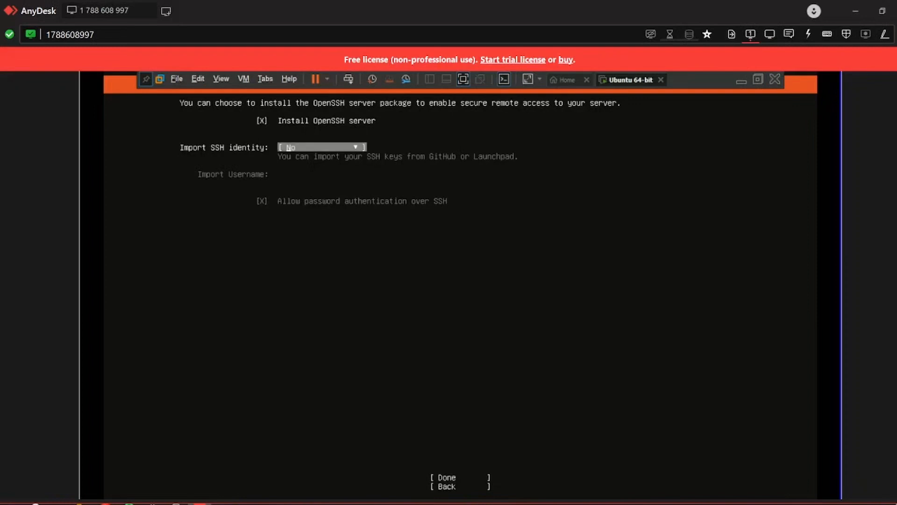
key("Return")
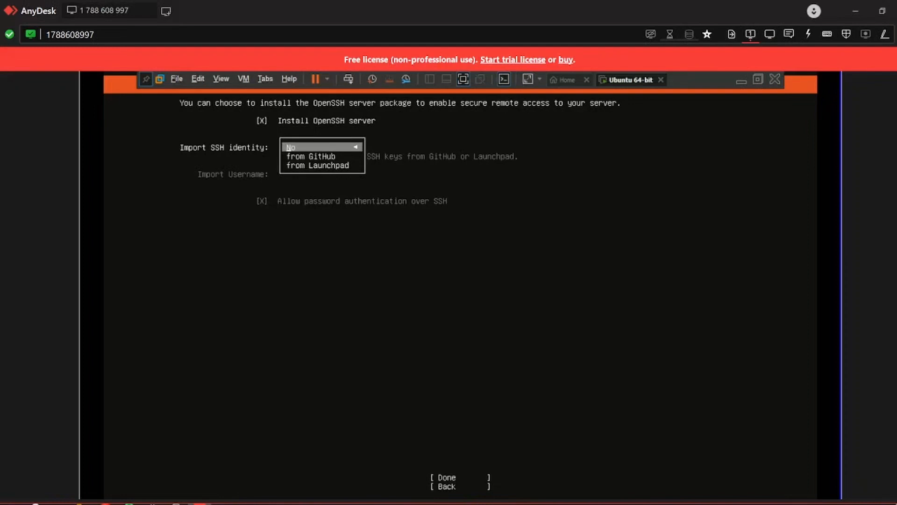
key("Return")
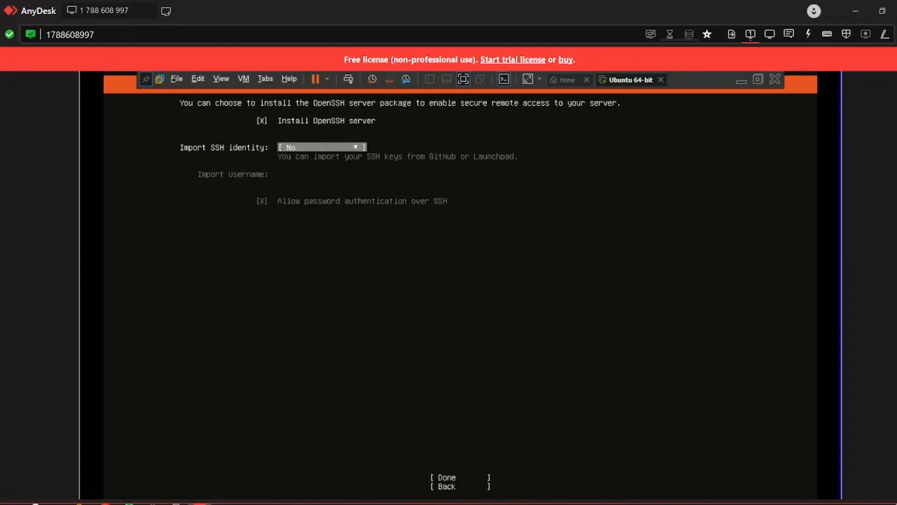
key("Tab")
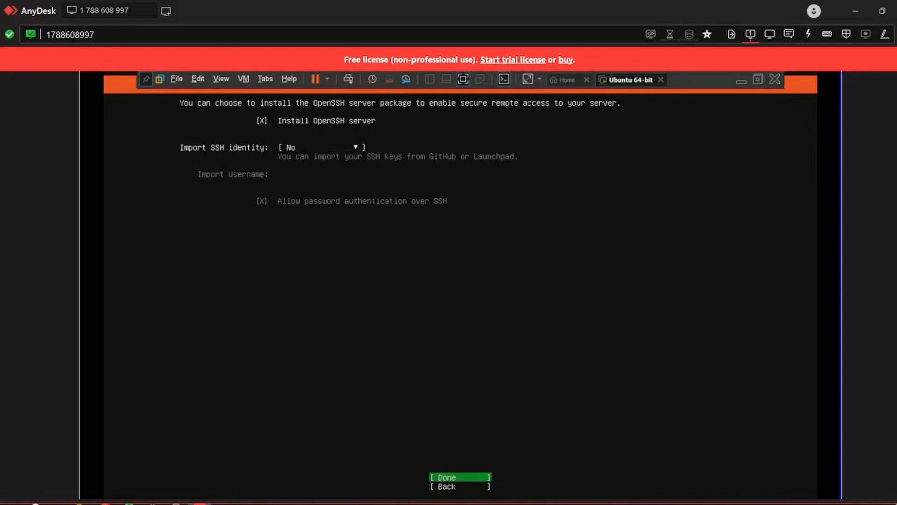
key("Down")
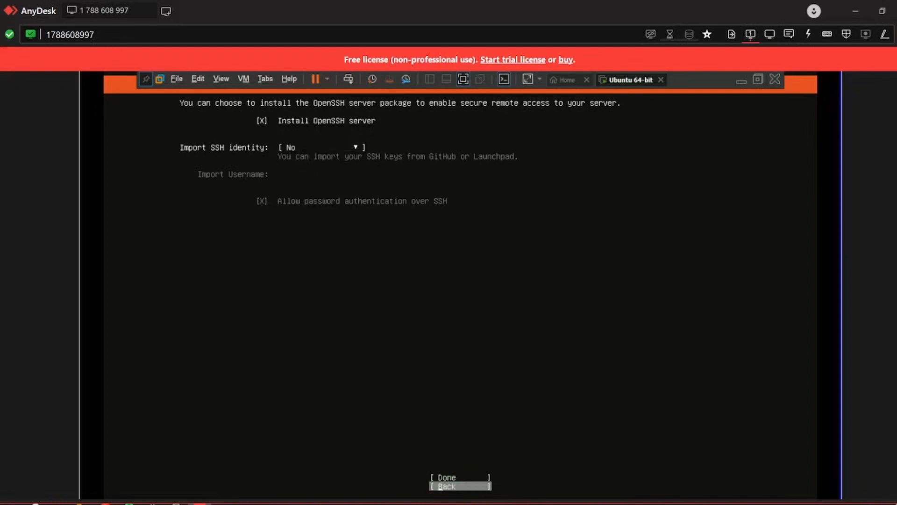
key("Tab")
key("Tab")
key("Tab")
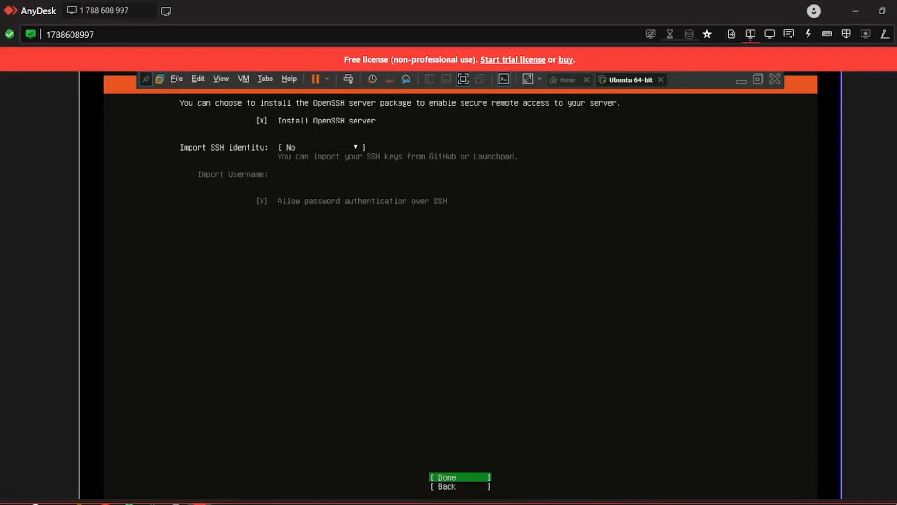
key("Return")
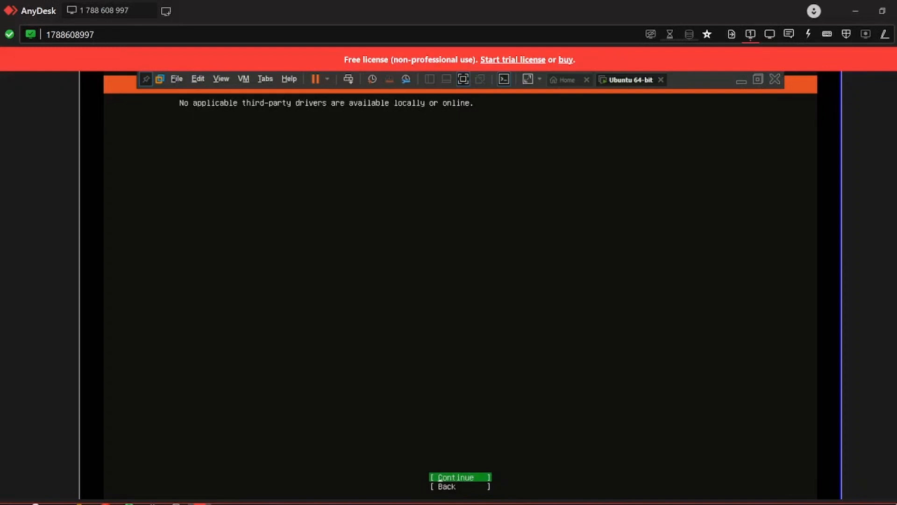
Continue past the screen reporting no third-party drivers.
key("Return")
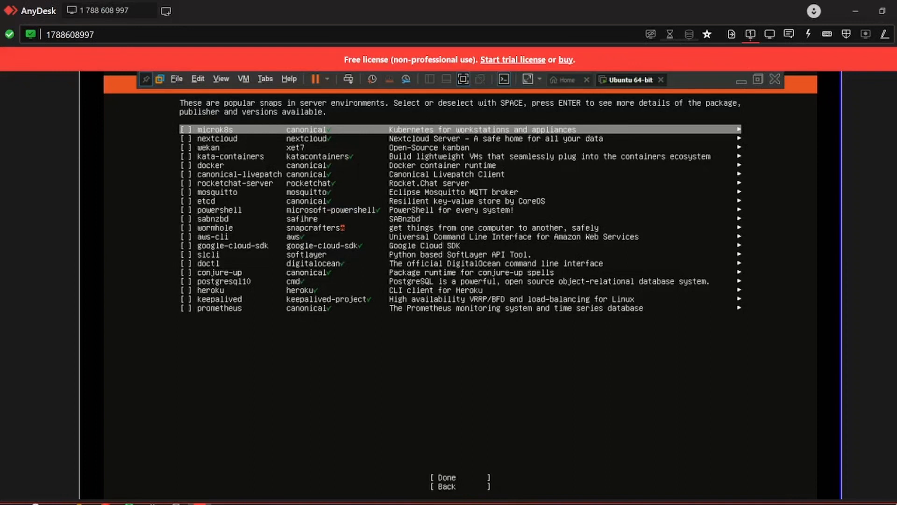
Finish the featured server snaps screen with no snaps selected and let the installation complete.
key("Down")
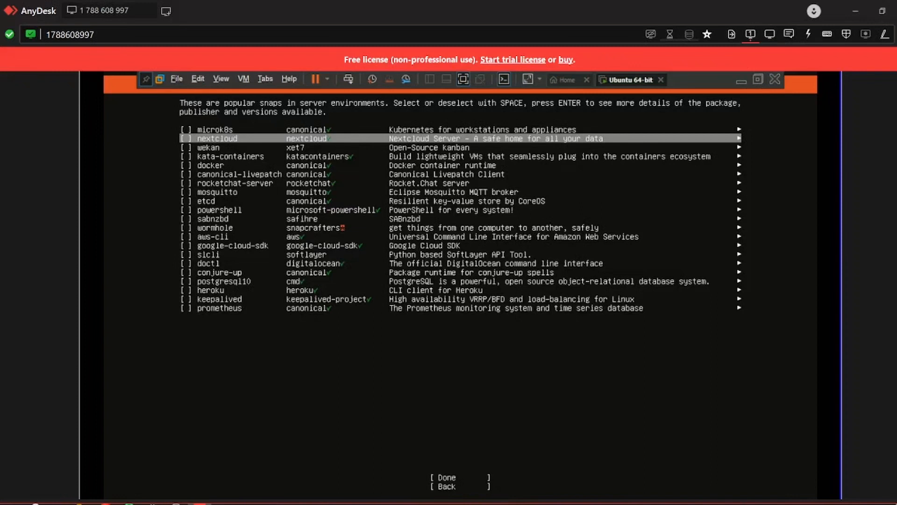
key("Down")
key("Down")
key("Down")
key("Down")
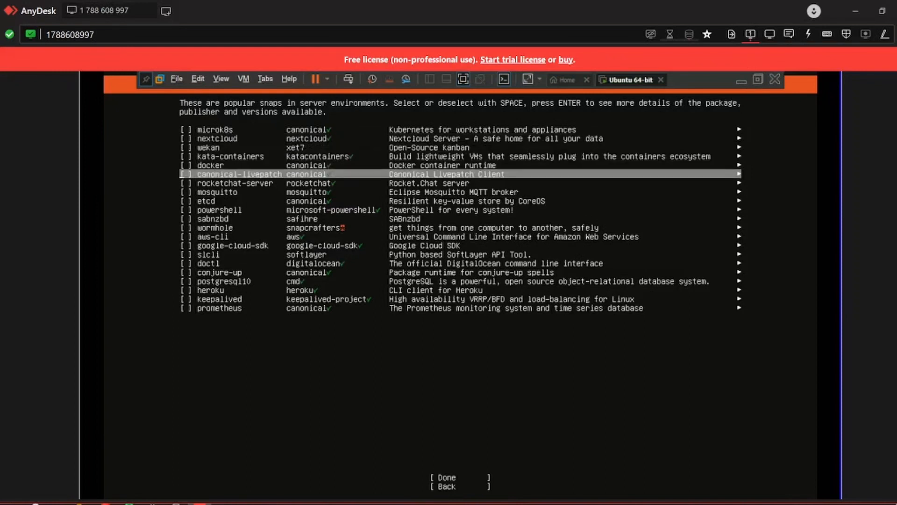
key("Tab")
key("Return")
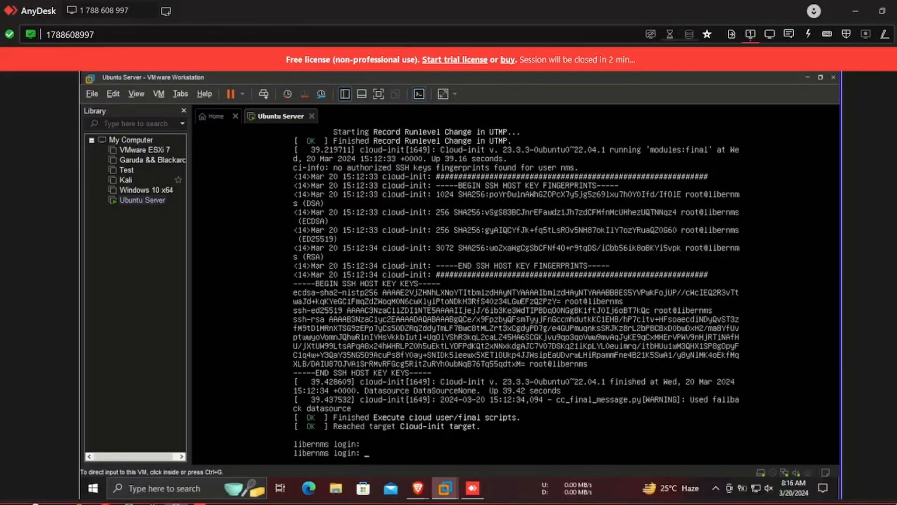
Log in at the libernms console with the server's username and password.
left_click(403, 393)
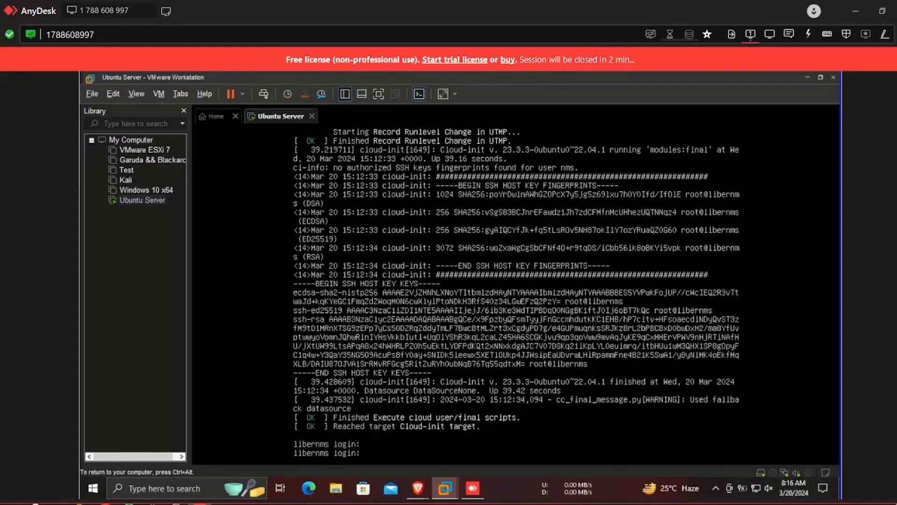
key("Return")
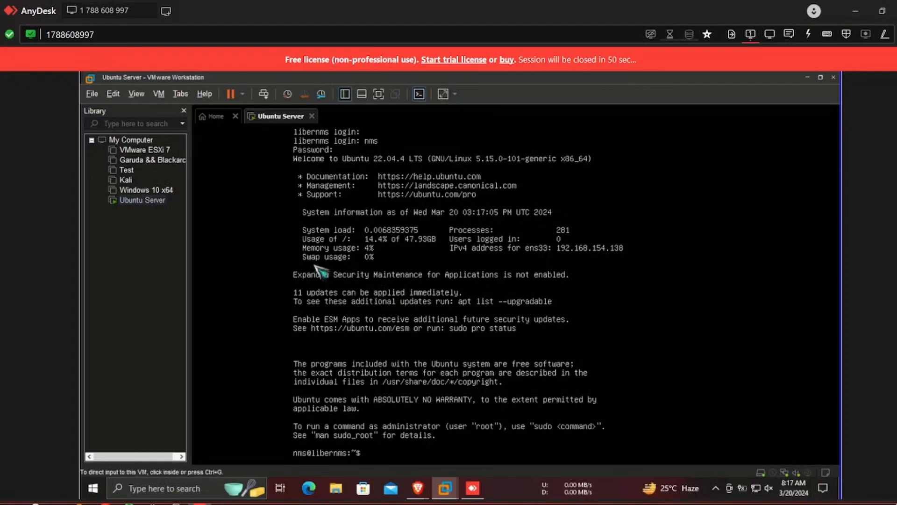
Run sudo apt update in the VM console and supply the sudo password.
key("ctrl+alt")
left_click(366, 375)
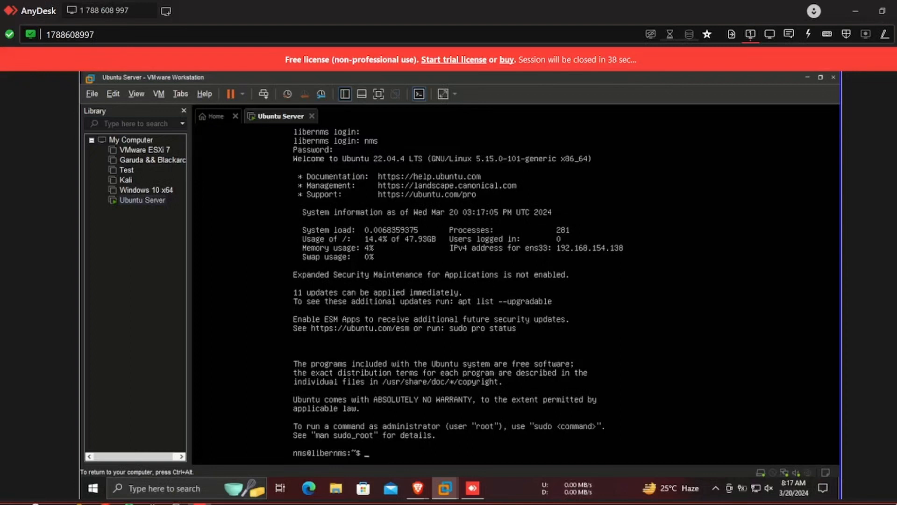
type("sudo apt update")
key("Return")
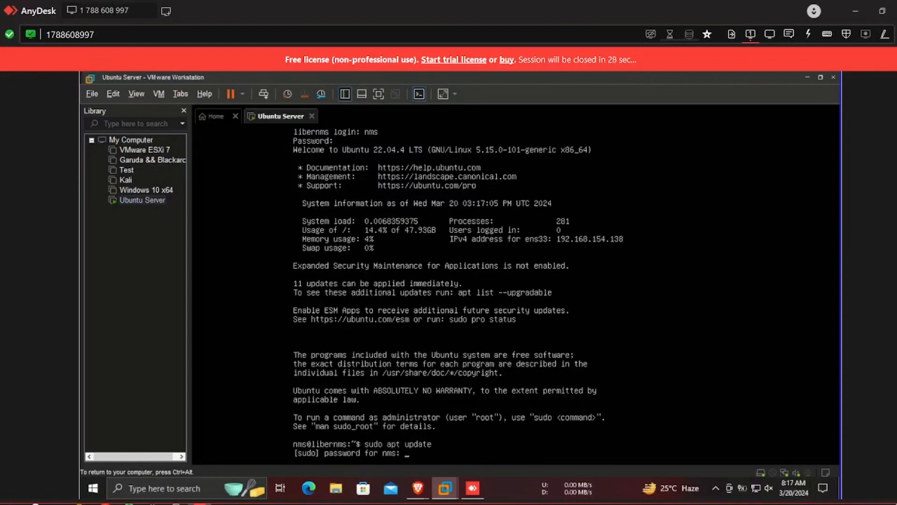
key("Return")
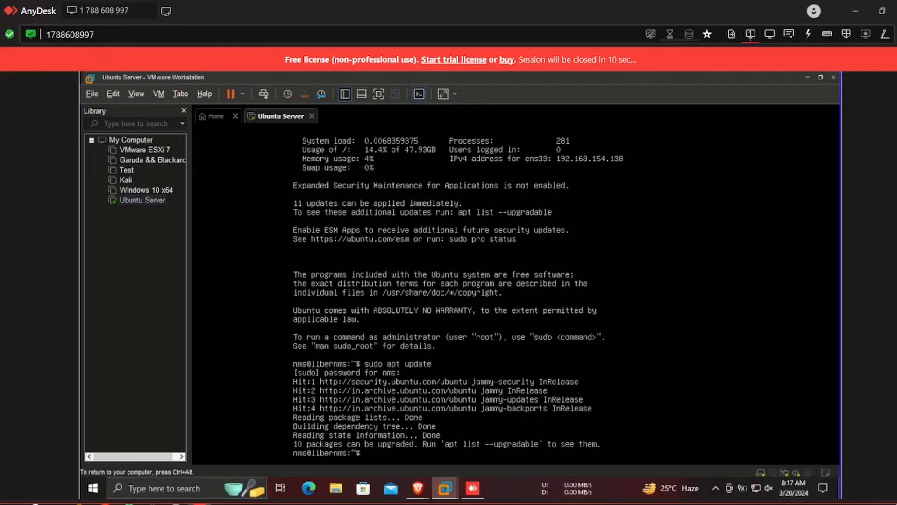
Run sudo apt upgrade and confirm installing the upgrades with y.
key("Up")
key("BackSpace")
key("BackSpace")
key("BackSpace")
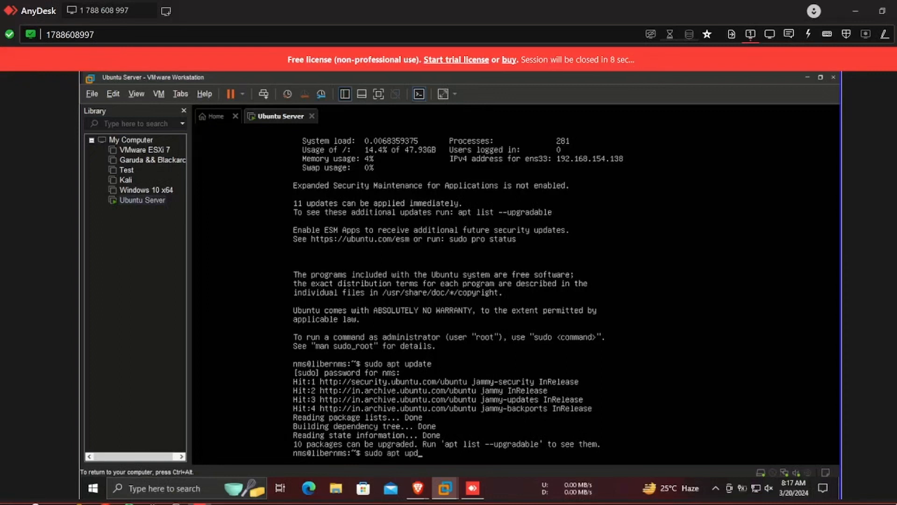
key("BackSpace")
type("grade")
key("Return")
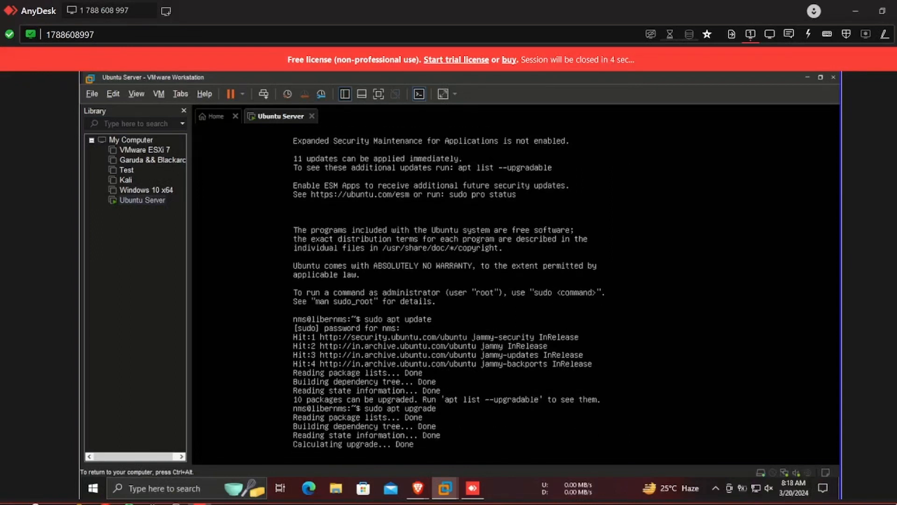
type("y")
key("Return")
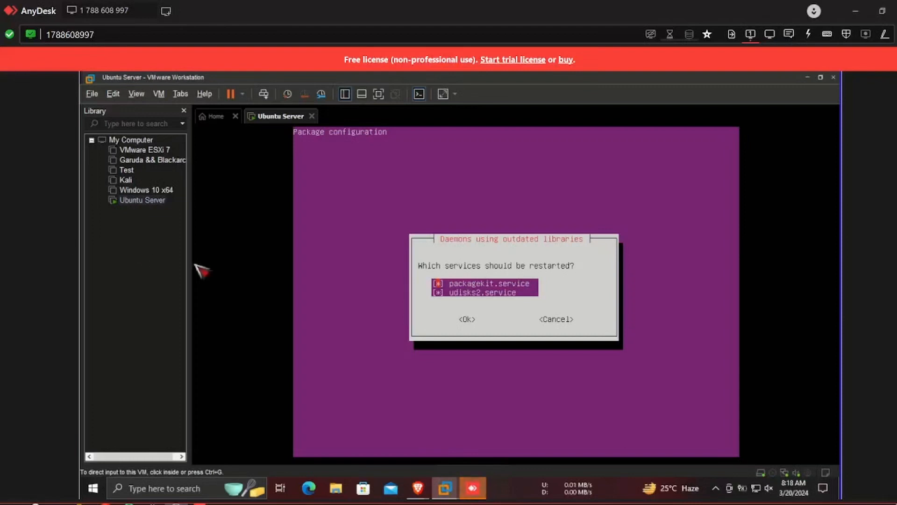
Accept restarting packagekit and udisks2, then begin editing the command into sudo apt dist-upgrade.
left_click(410, 337)
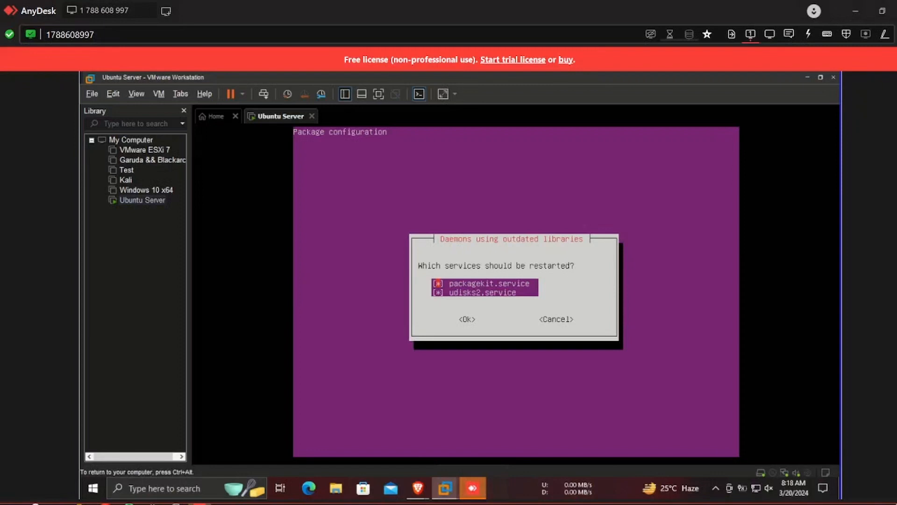
key("Down")
key("Tab")
key("Return")
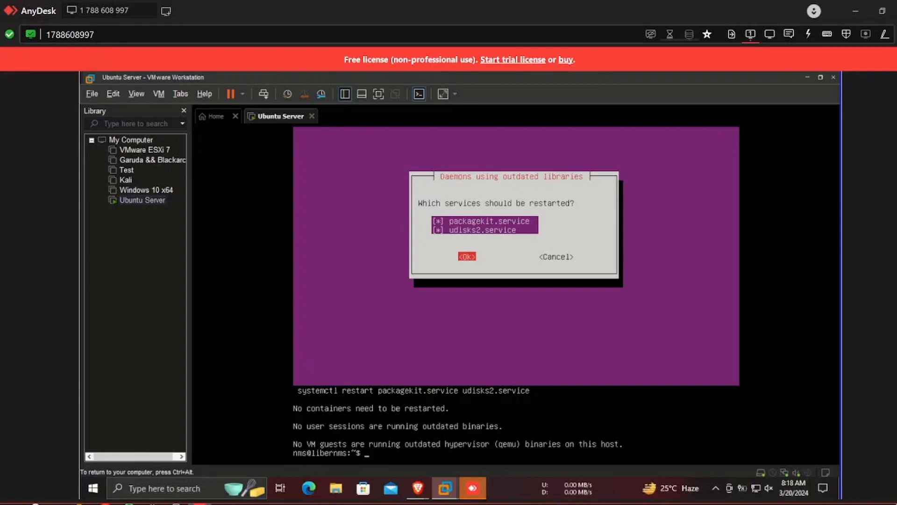
key("Up")
type("dist")
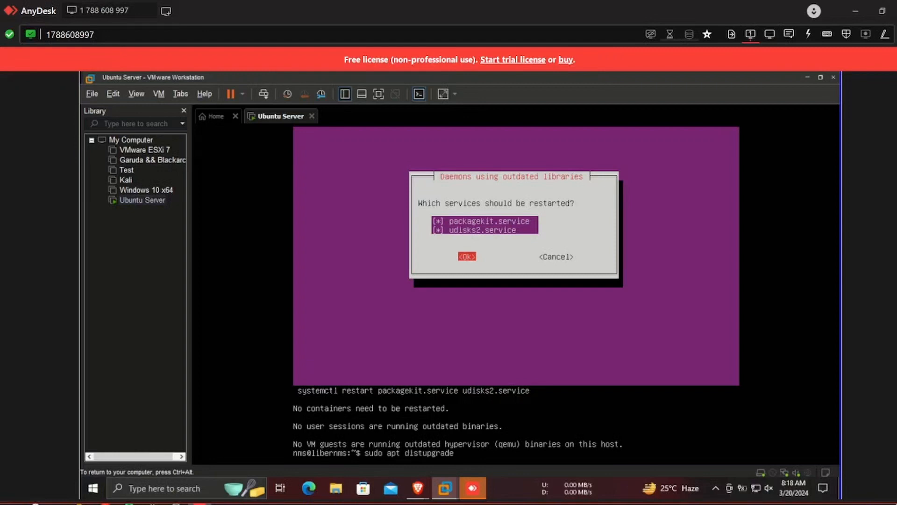
type("-")
Run sudo apt dist-upgrade, then try ifconfig.
key("Return")
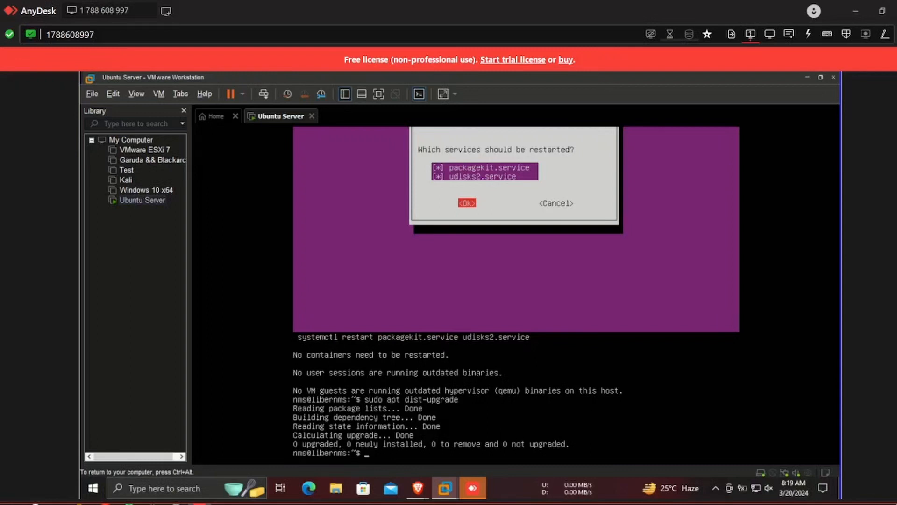
type("ifconfig")
key("Return")
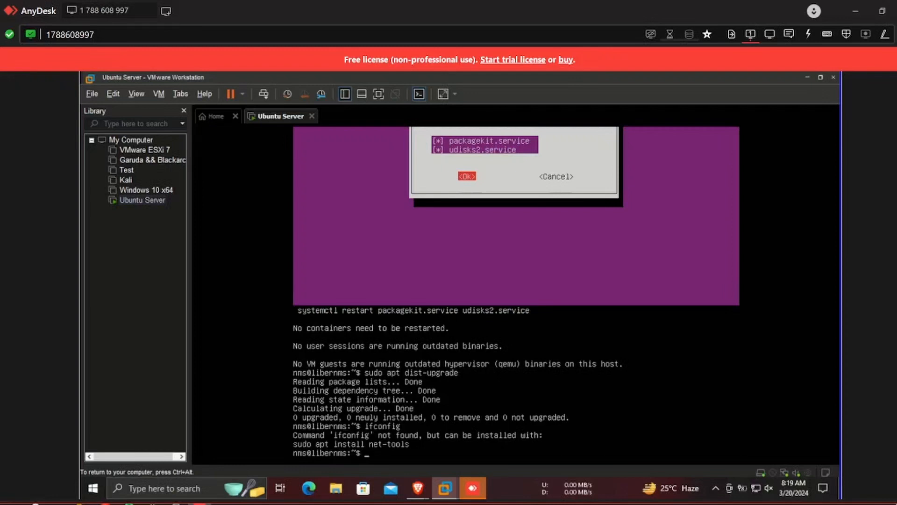
Install net-tools with sudo apt install and rerun ifconfig to show 192.168.154.138.
key("Up")
key("Up")
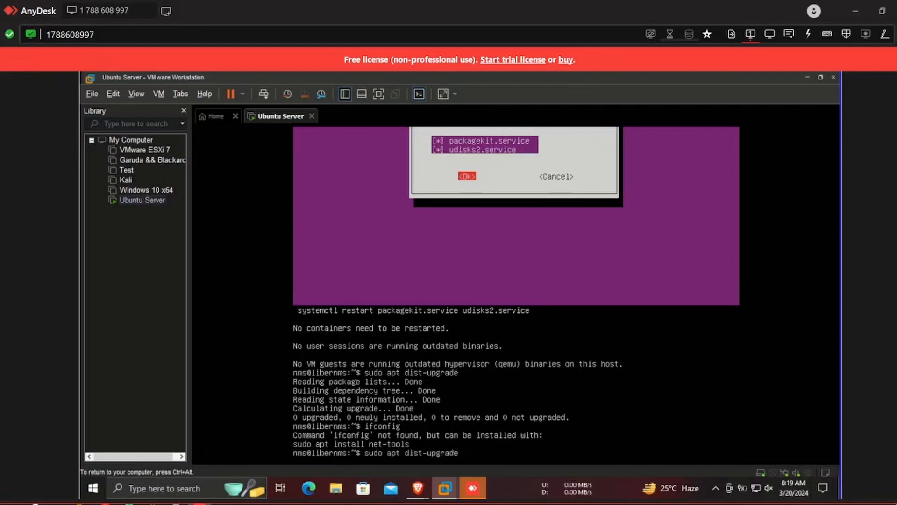
key("BackSpace")
key("BackSpace")
key("BackSpace")
key("BackSpace")
key("BackSpace")
key("BackSpace")
key("BackSpace")
key("BackSpace")
key("BackSpace")
key("BackSpace")
key("BackSpace")
key("BackSpace")
type("install net-tools")
key("Return")
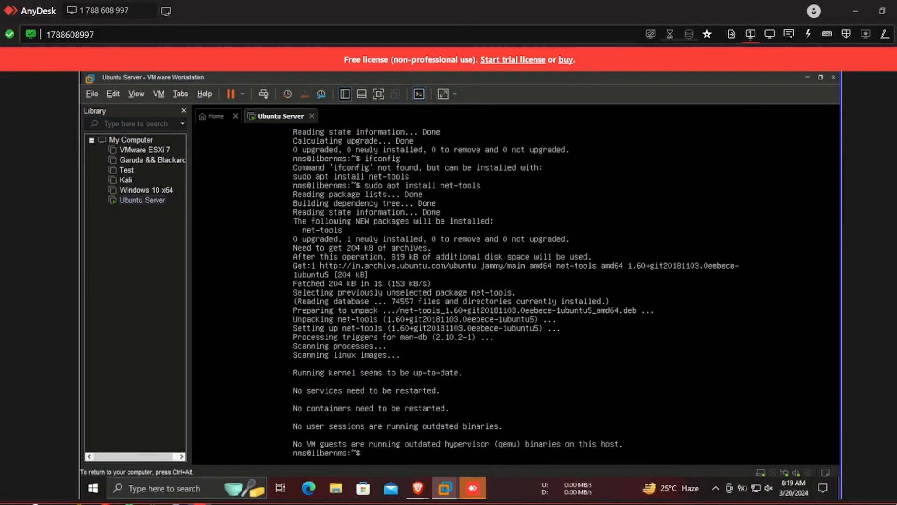
key("Up")
key("Up")
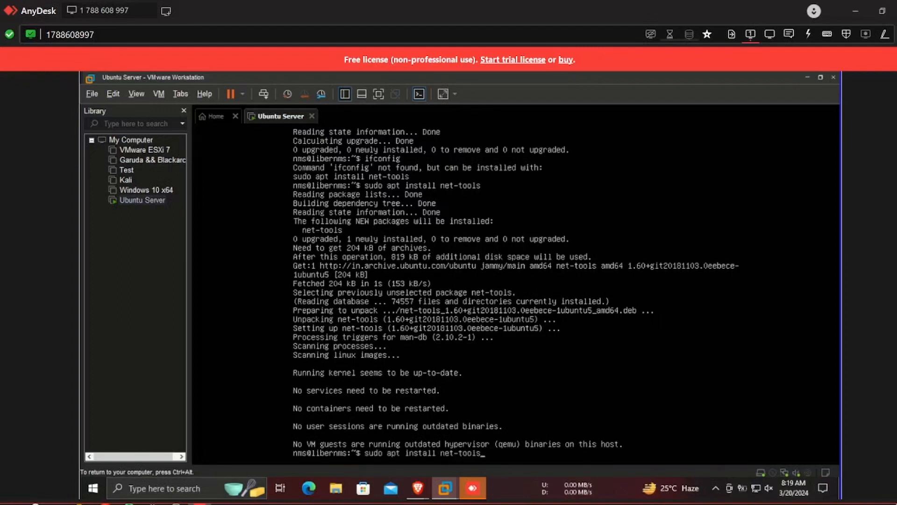
key("Return")
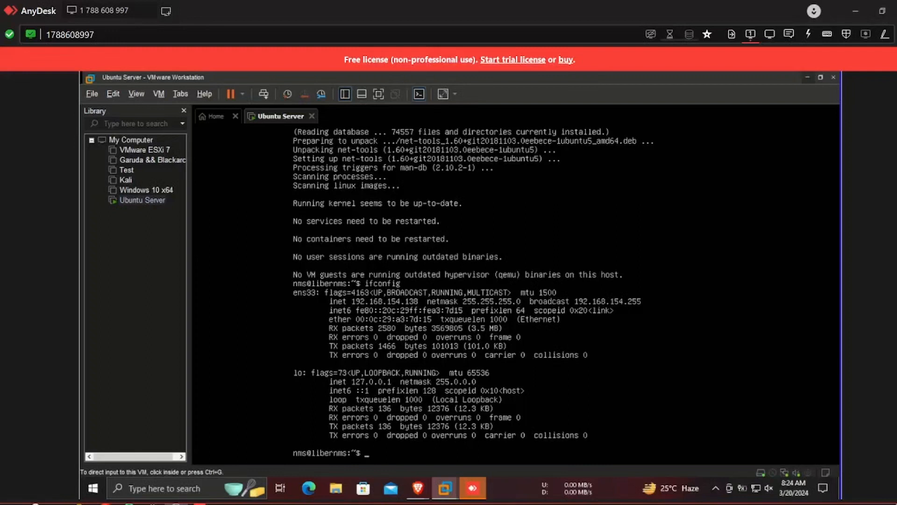
Minimize the VM window and open Command Prompt as administrator from Windows search.
left_click(811, 76)
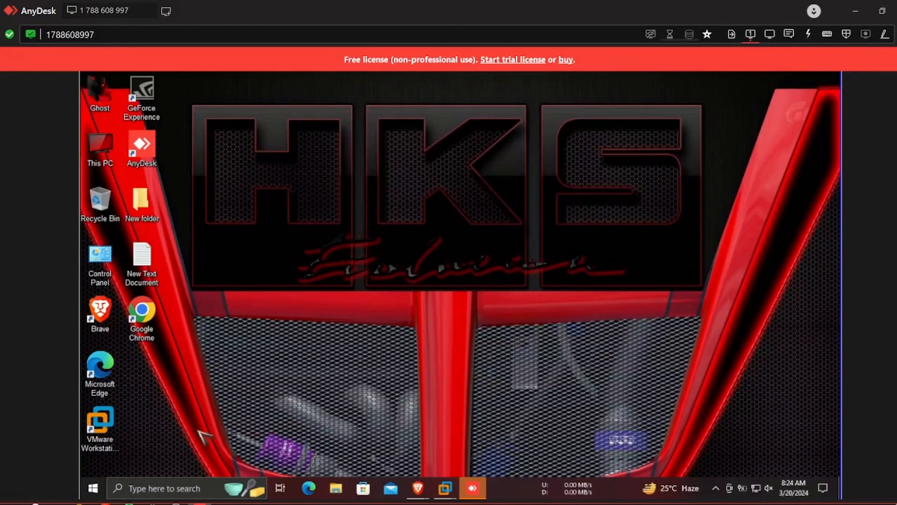
left_click(174, 489)
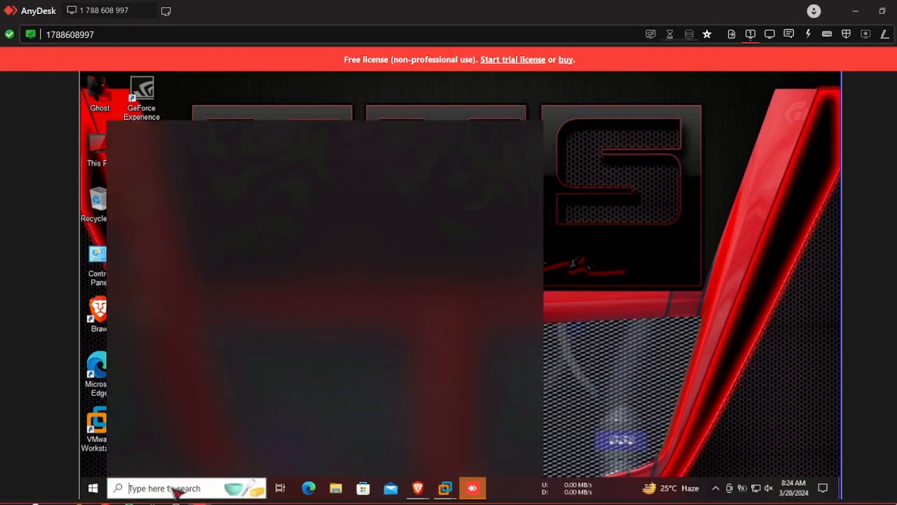
type("cmd")
key("ctrl+shift+Return")
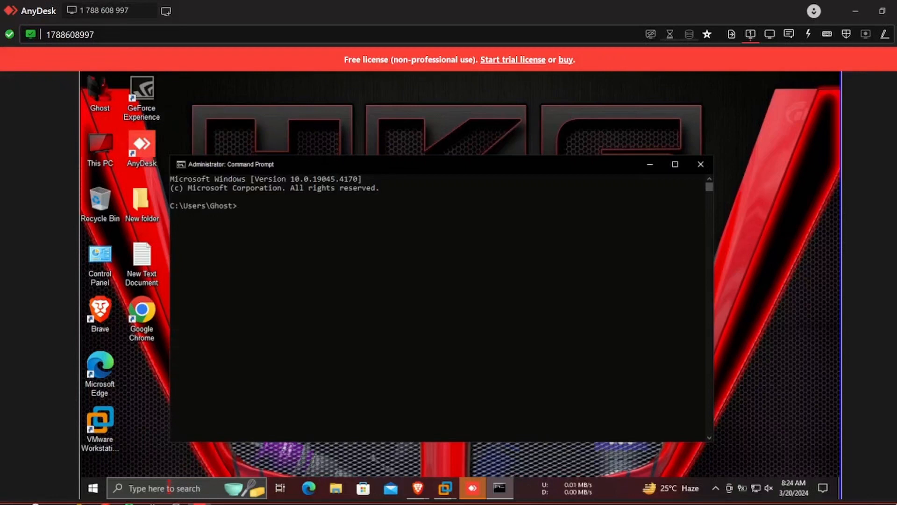
type("ssh")
type("nms@192.168.154.138")
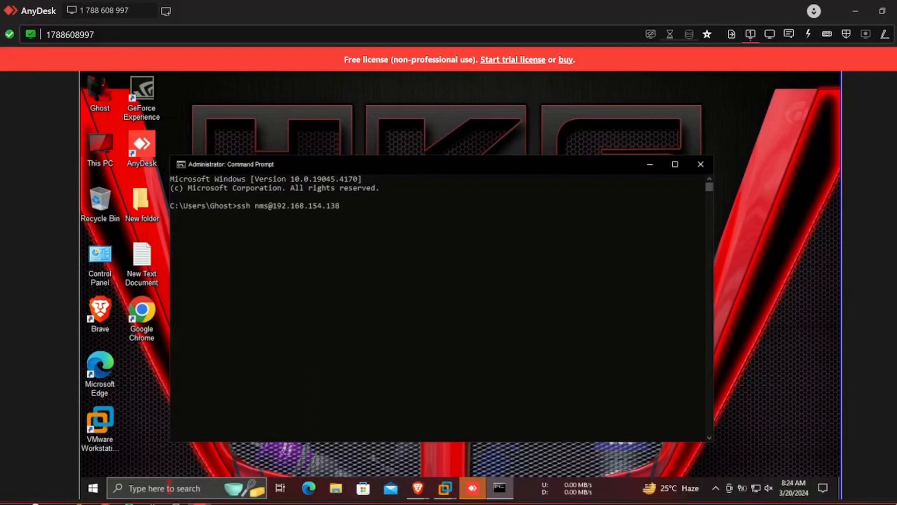
key("Return")
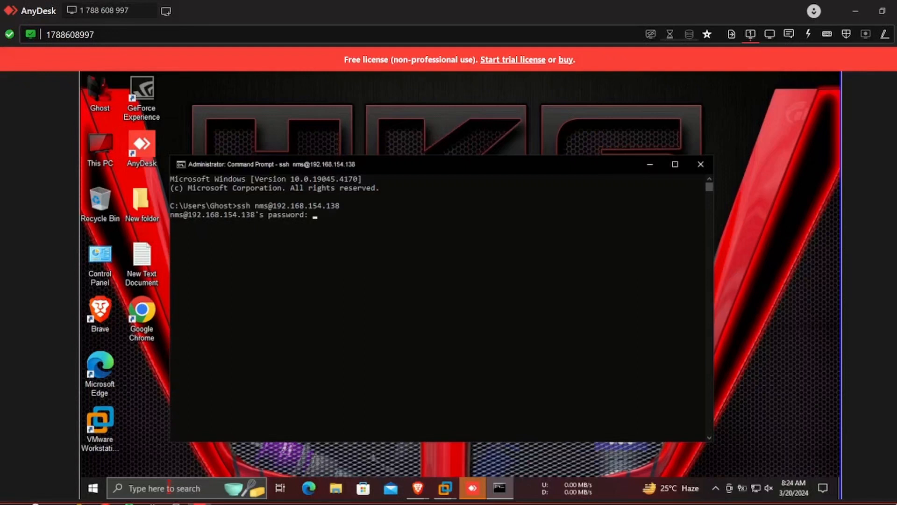
key("Return")
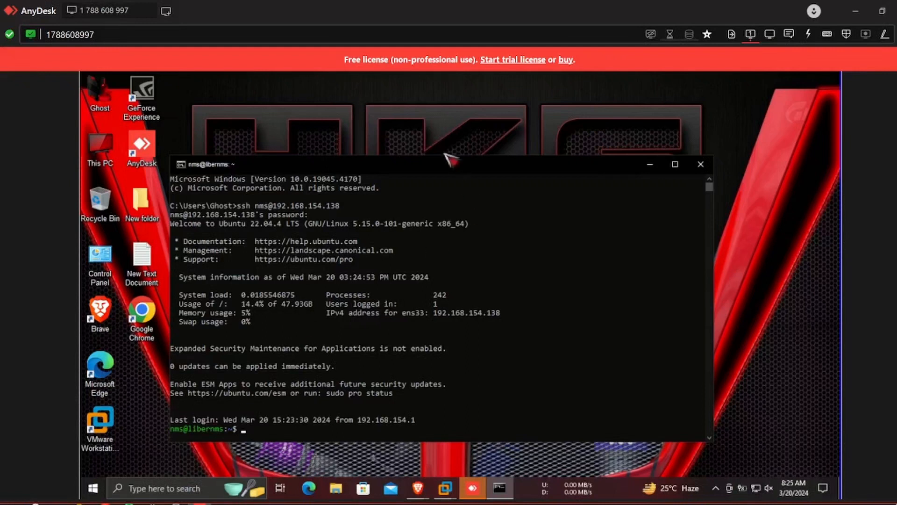
Run sudo apt update over SSH in Command Prompt, entering the sudo password.
left_click_drag(451, 162, 481, 147)
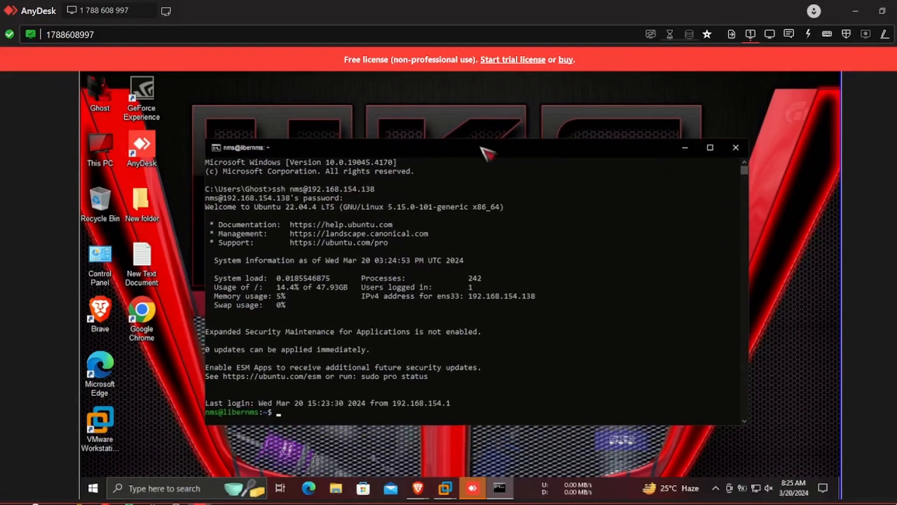
left_click(393, 384)
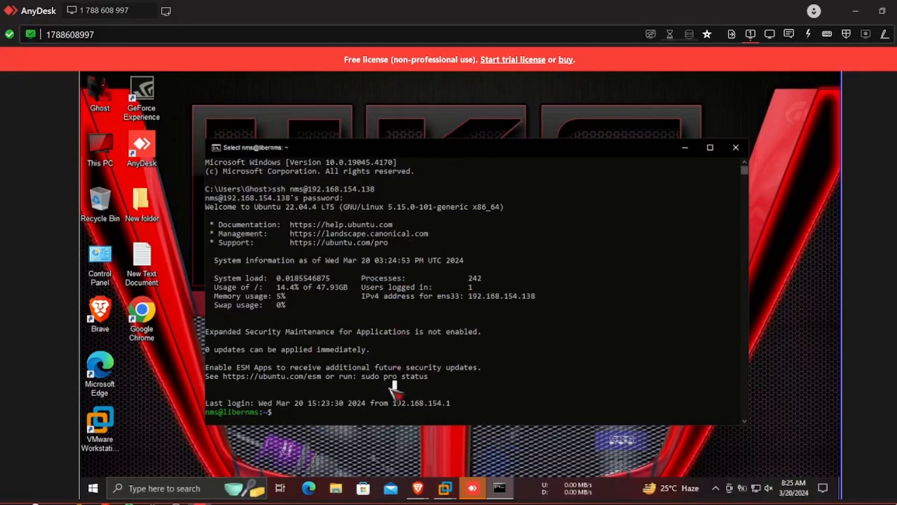
type("sudo apt")
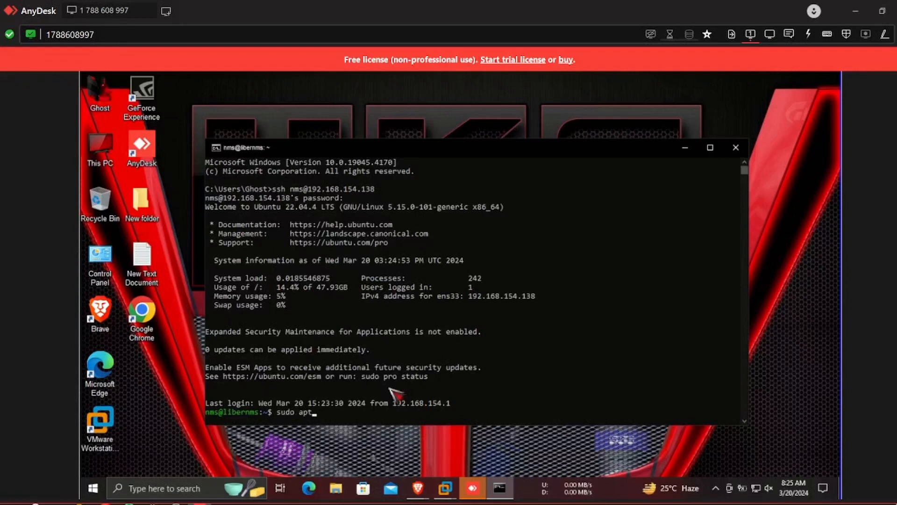
type(" update")
key("Return")
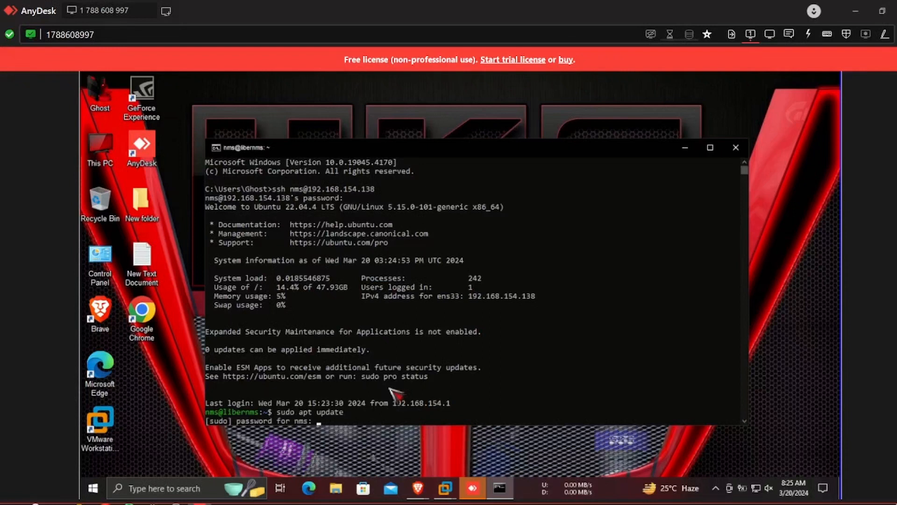
key("Return")
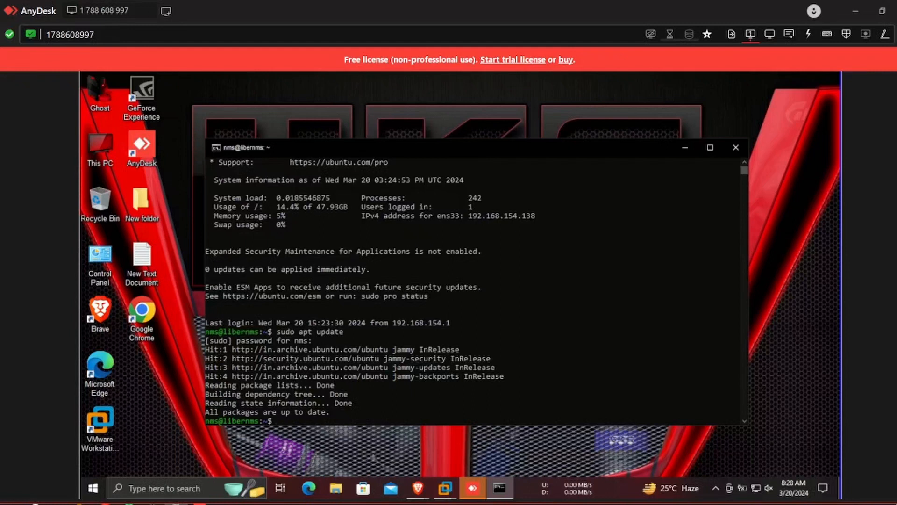
Switch Brave to the LibreNMS site and scroll through its home page.
left_click(423, 488)
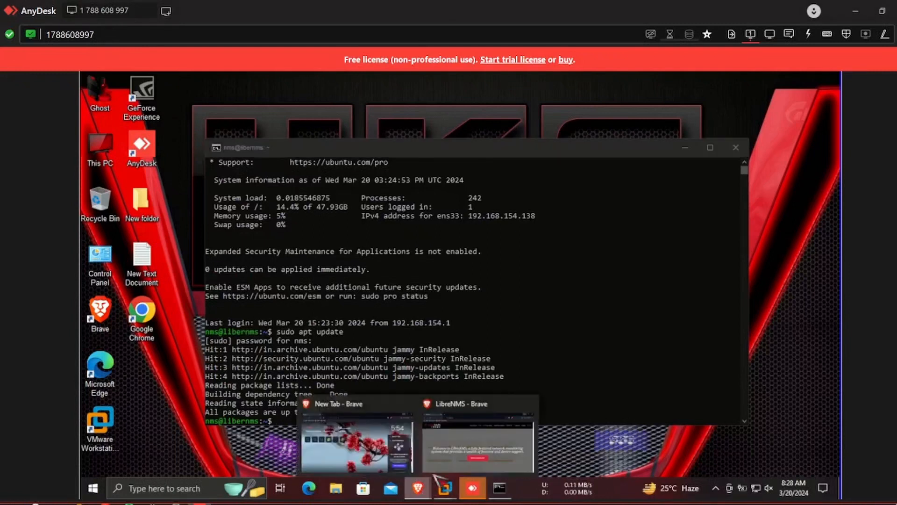
left_click(457, 450)
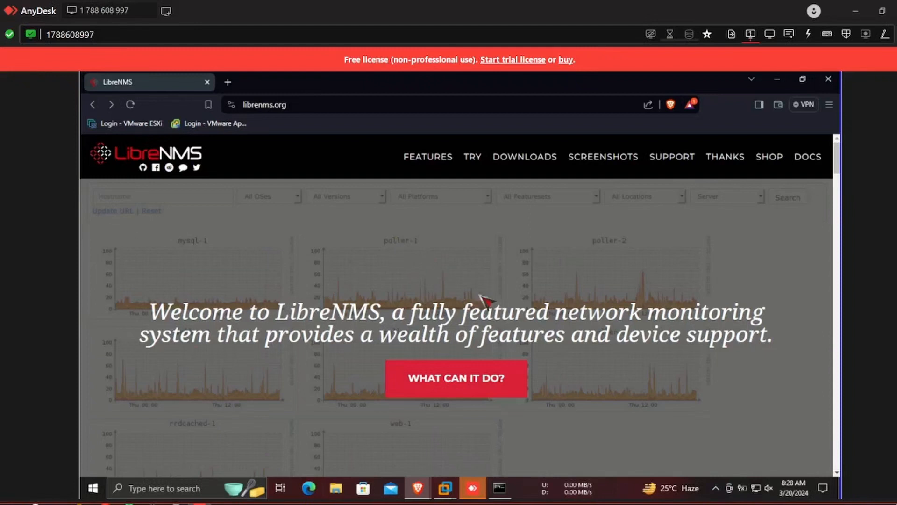
scroll(470, 349, "down", 5)
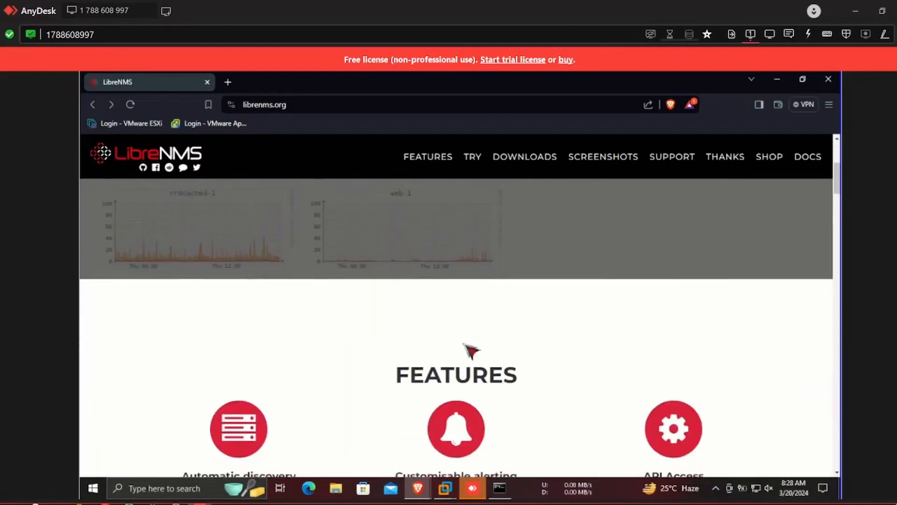
scroll(471, 349, "down", 13)
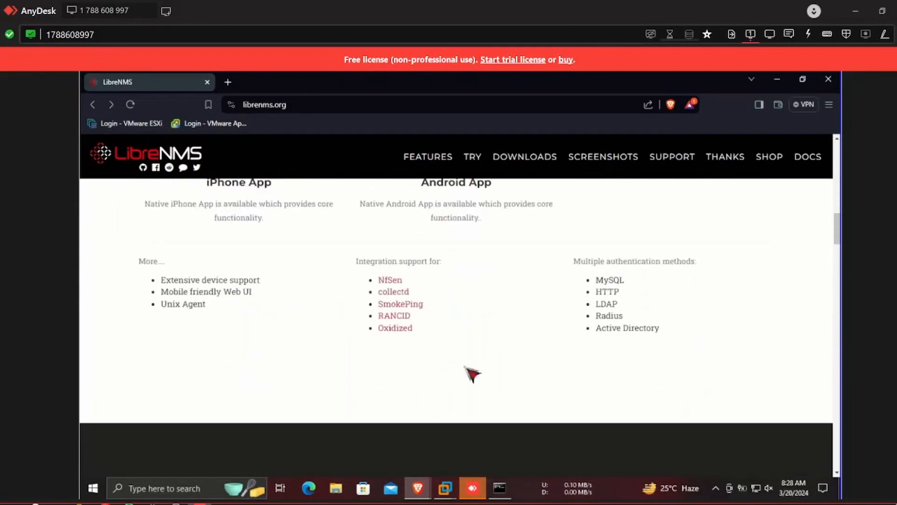
scroll(471, 372, "up", 18)
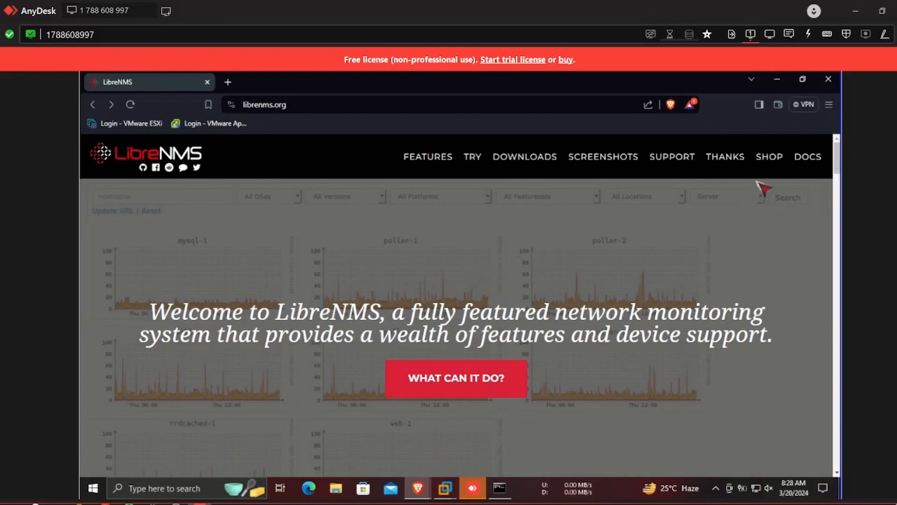
Open the LibreNMS Docs home page at docs.librenms.org, look it over, then minimize Brave.
left_click(807, 158)
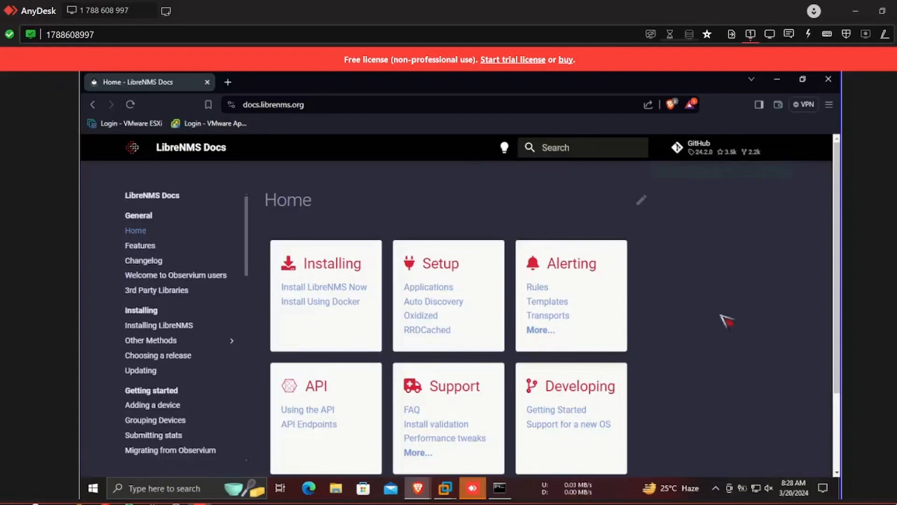
scroll(719, 329, "down", 2)
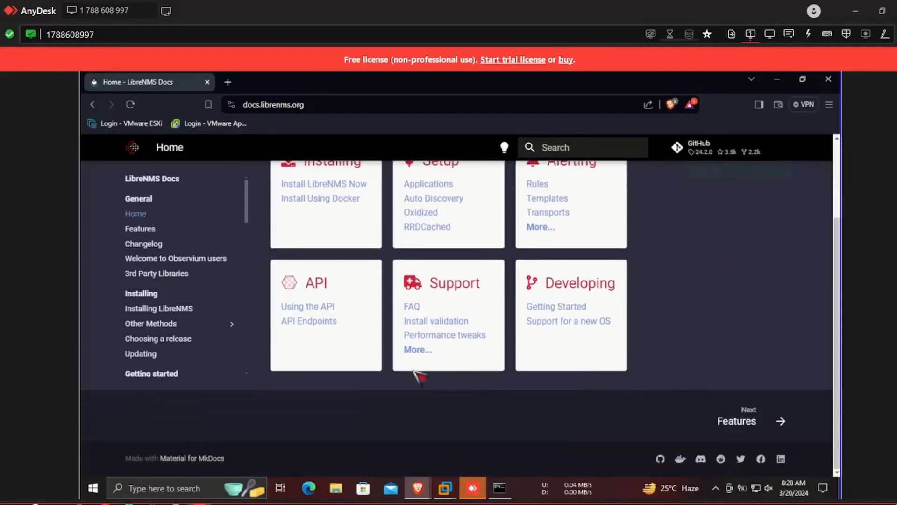
scroll(450, 374, "up", 3)
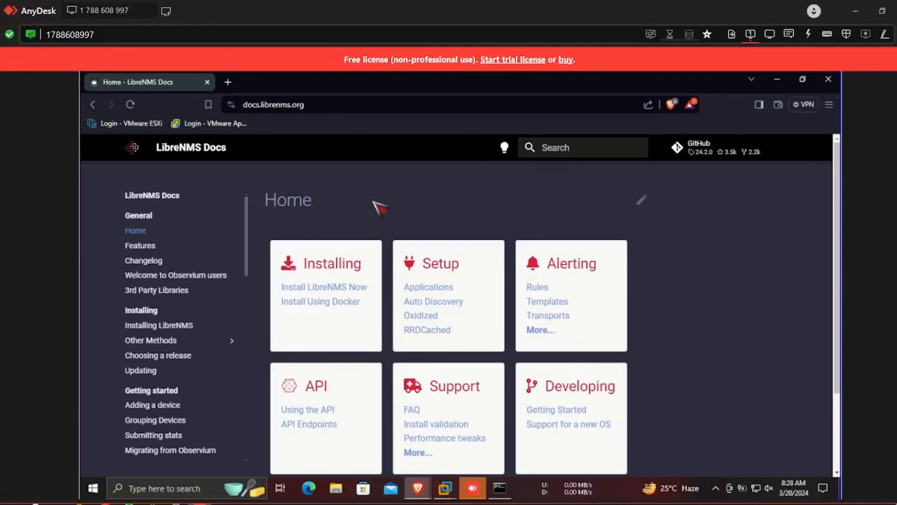
left_click(779, 80)
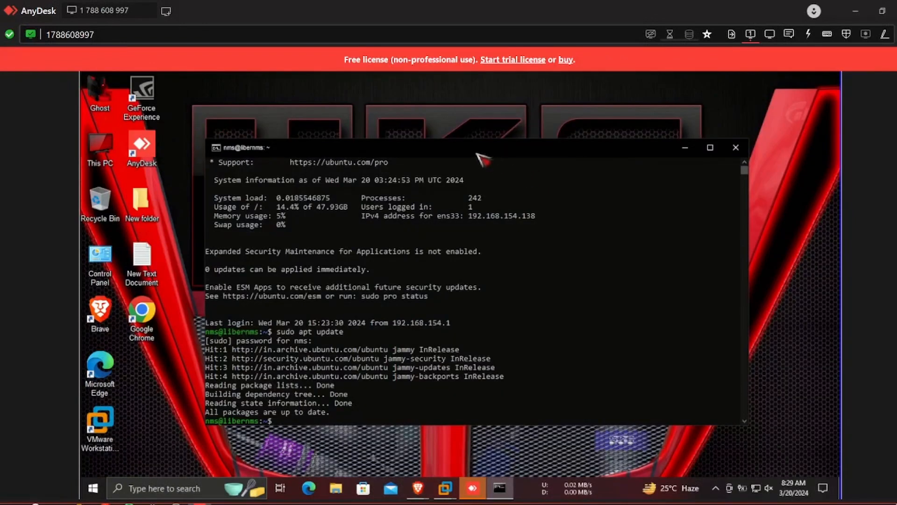
Move the SSH terminal window up and right, then bring the Ubuntu Server VMware console forward.
left_click_drag(481, 148, 536, 113)
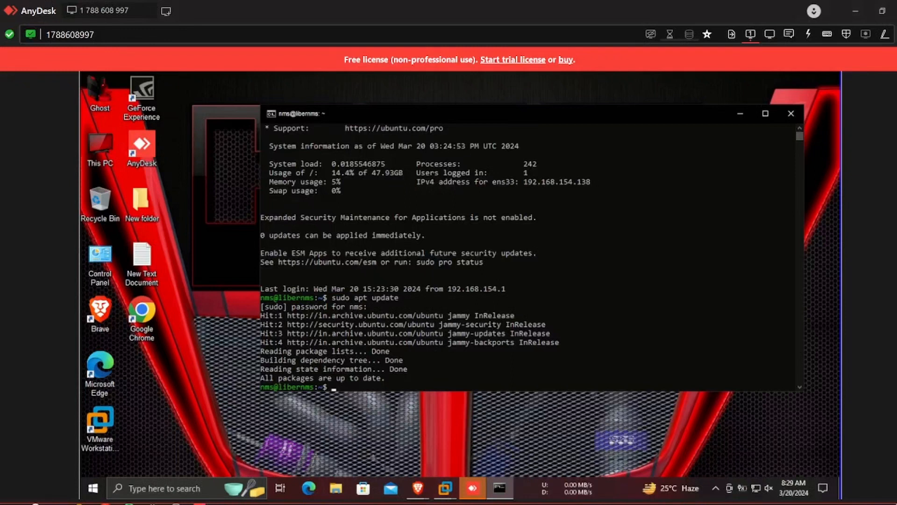
left_click(446, 487)
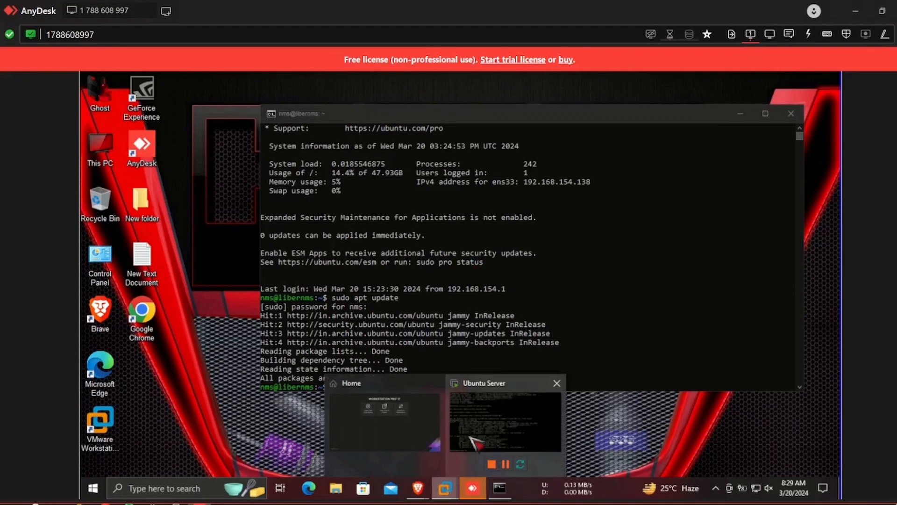
left_click(475, 442)
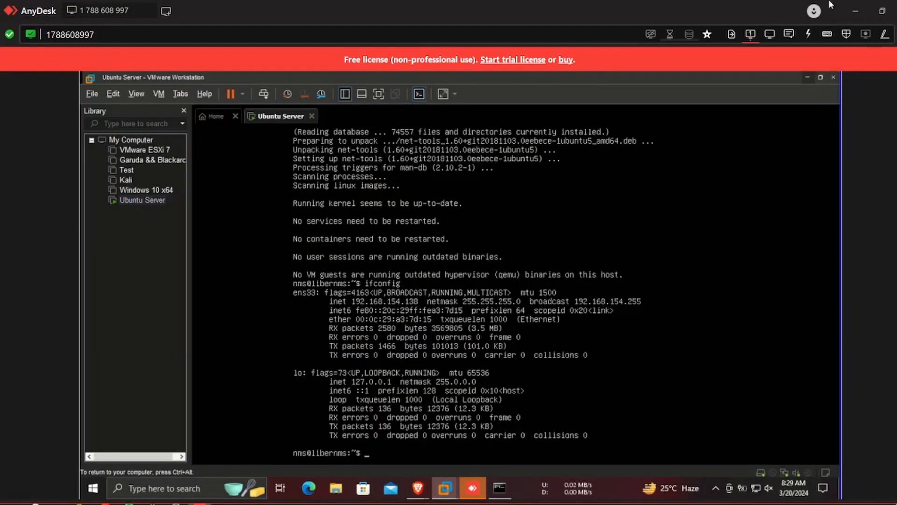
Minimize the VMware Workstation window to show the SSH session's apt update results.
left_click(808, 77)
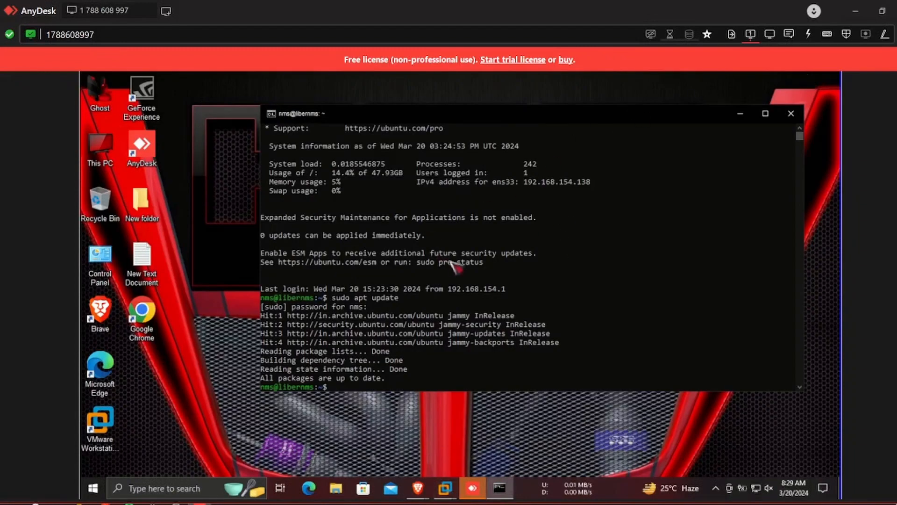